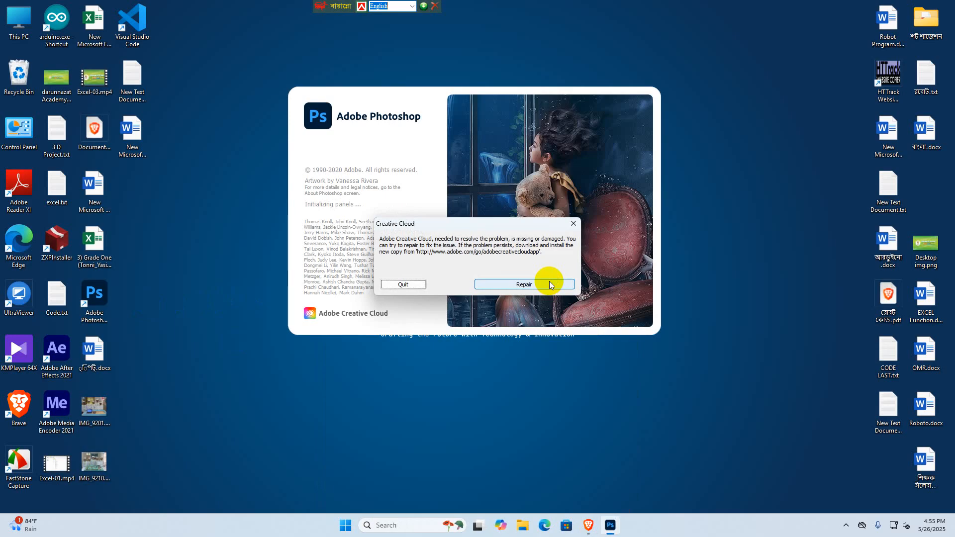
- Accept the Creative Cloud repair and open fire-fighters-1045906_1280.jpg from the Downloads folder
{"action": "left_click", "coordinate": [549, 284]}
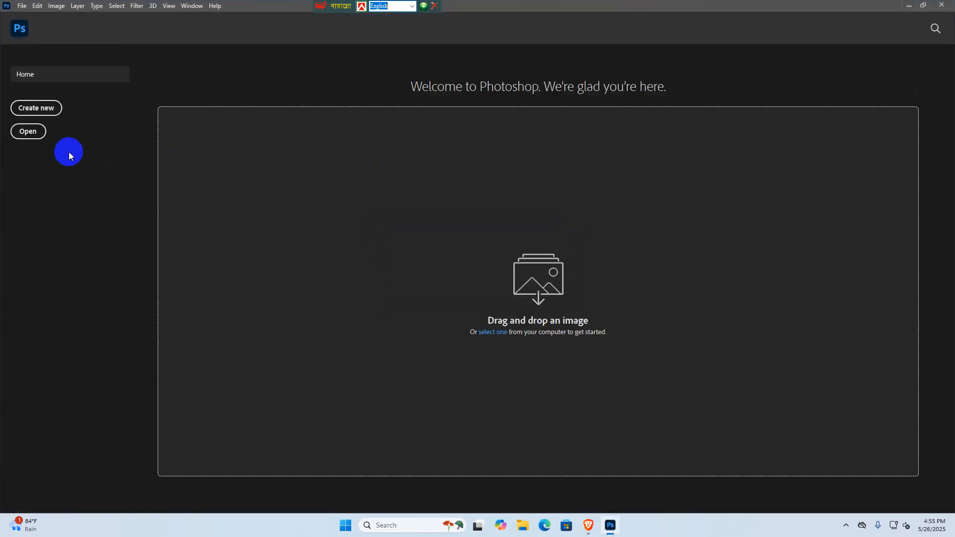
{"action": "left_click", "coordinate": [29, 132]}
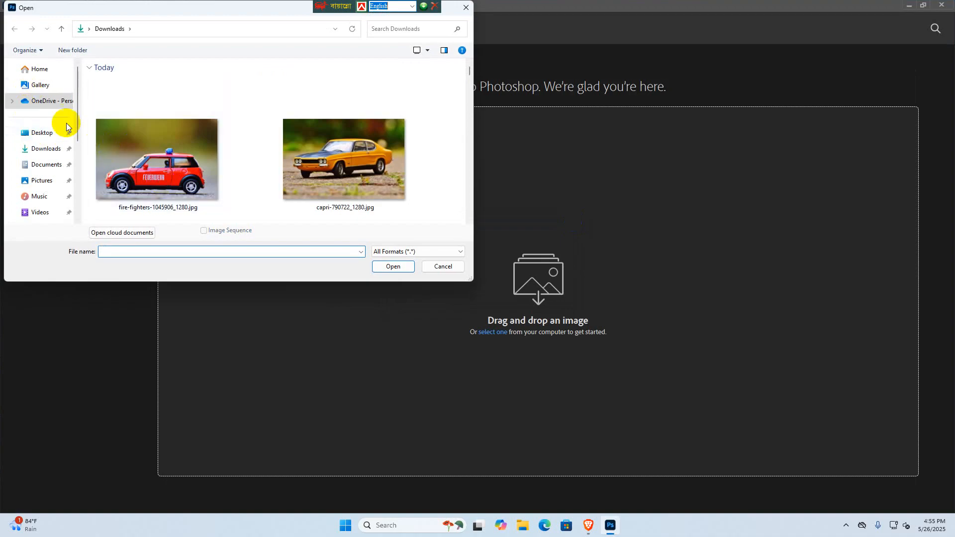
{"action": "left_click", "coordinate": [134, 149]}
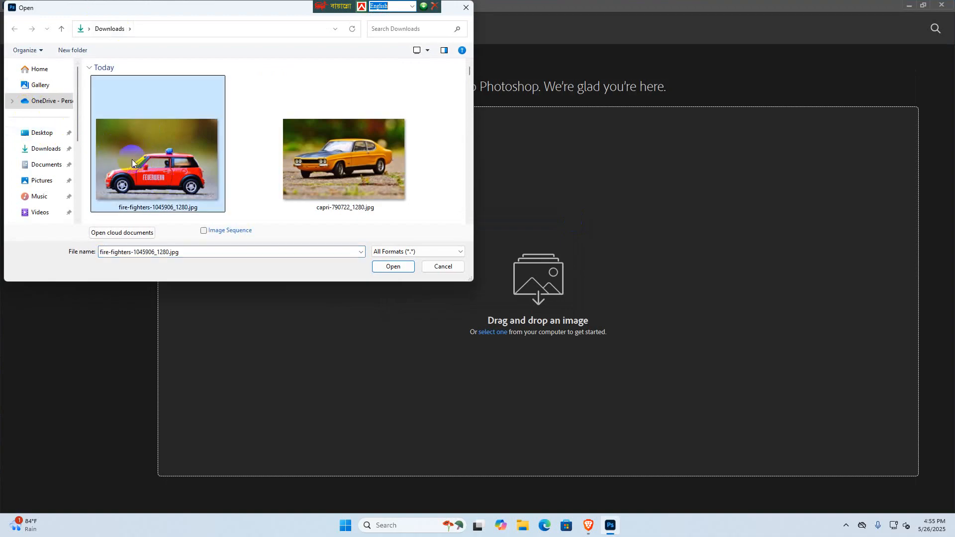
{"action": "left_click", "coordinate": [396, 267]}
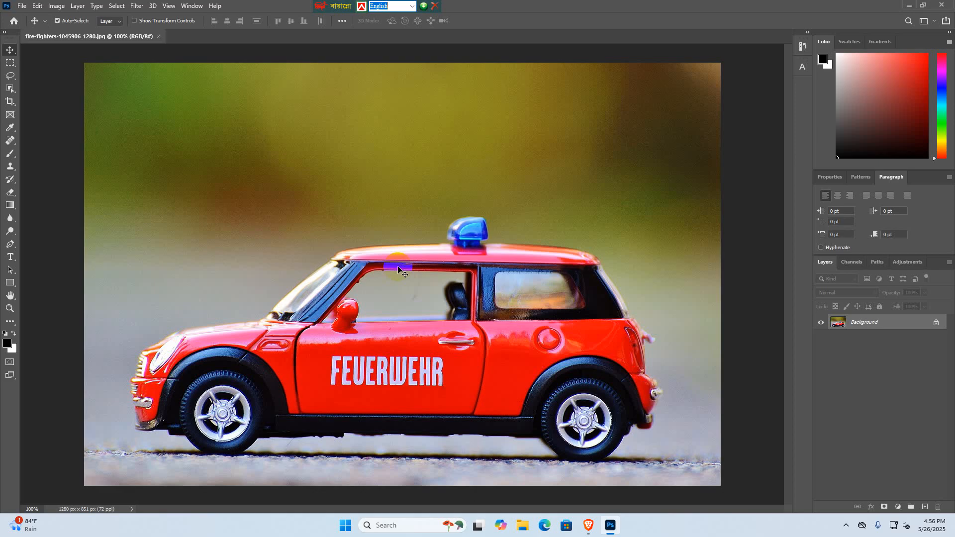
- Activate the standard Pen Tool from the pen tool group, in Path mode
{"action": "left_click", "coordinate": [10, 246]}
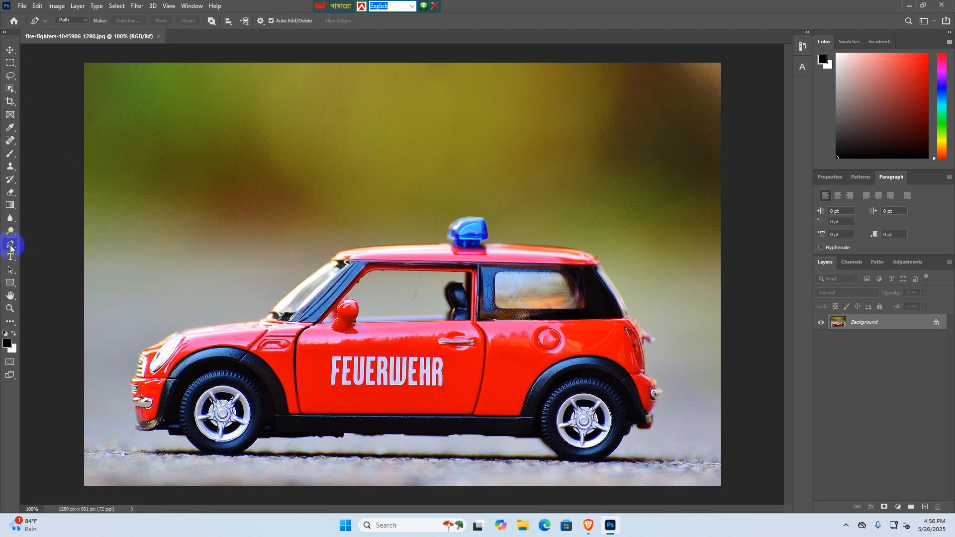
{"action": "right_click", "coordinate": [11, 249]}
{"action": "left_click", "coordinate": [45, 243]}
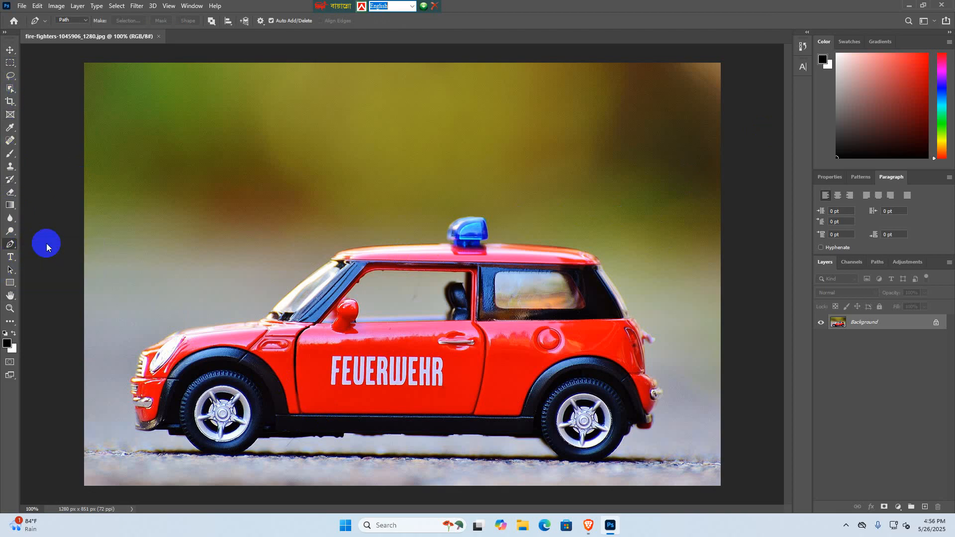
{"action": "left_click", "coordinate": [306, 338]}
{"action": "left_click", "coordinate": [418, 395]}
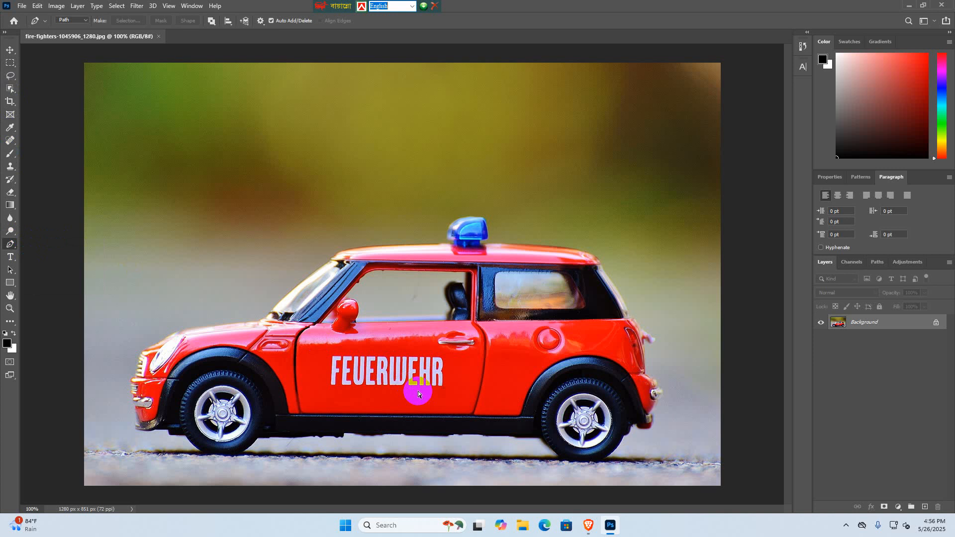
- Practise zooming the car photo in and out, then view its front wheel and bumper at 300%
{"action": "key", "text": "ctrl+plus"}
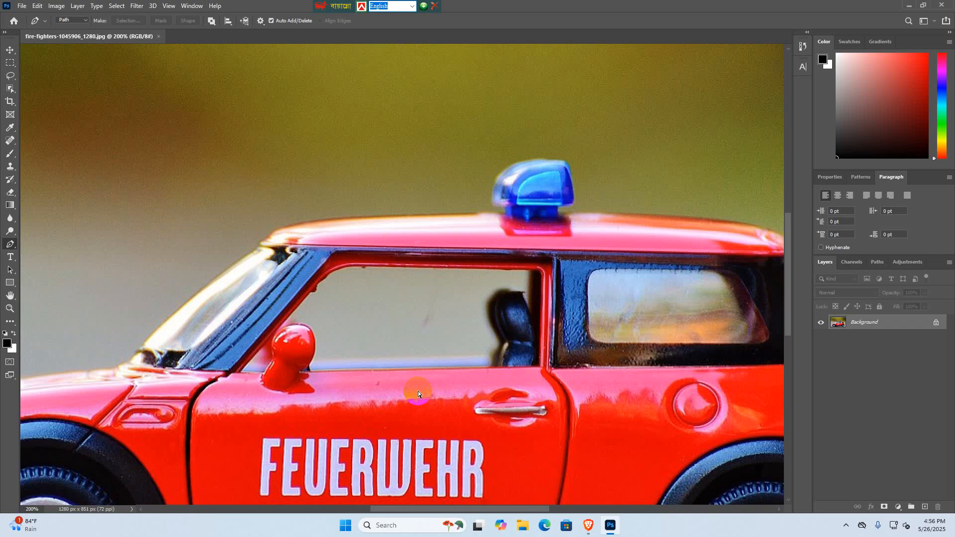
{"action": "key", "text": "ctrl+minus"}
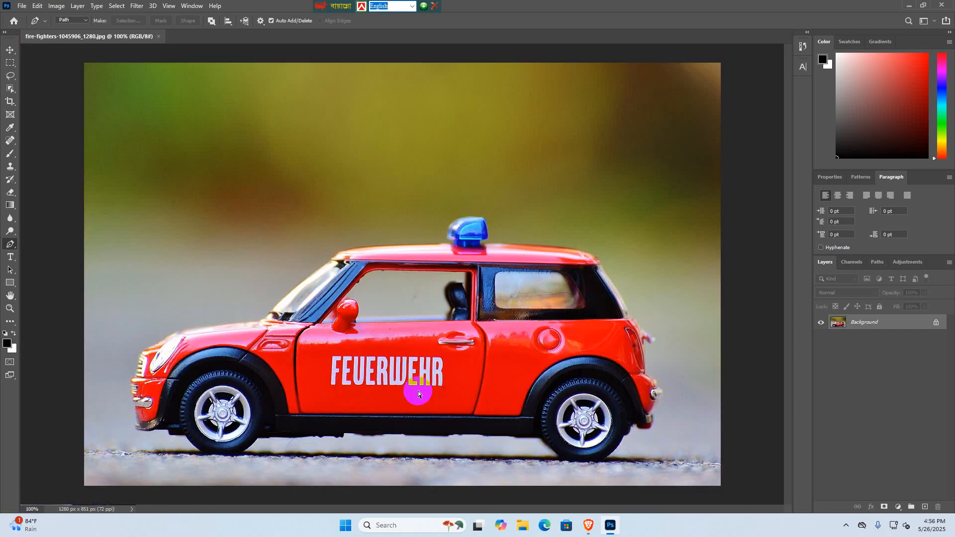
{"action": "key", "text": "ctrl+plus"}
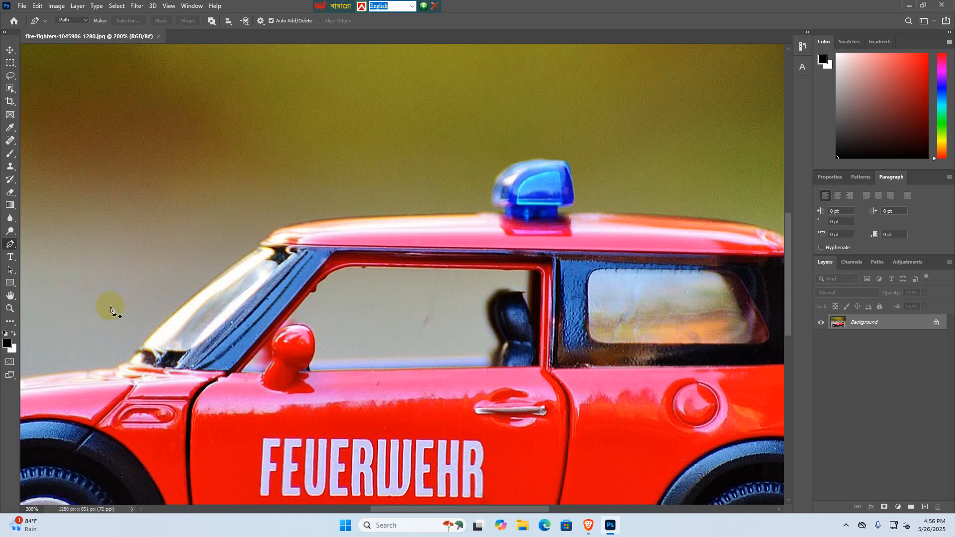
{"action": "left_click", "coordinate": [10, 309]}
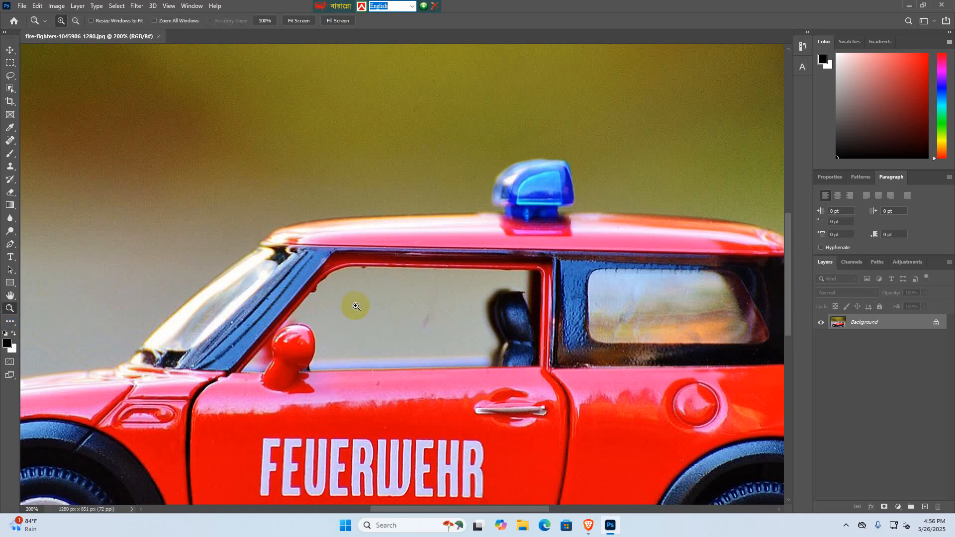
{"action": "left_click", "coordinate": [356, 306]}
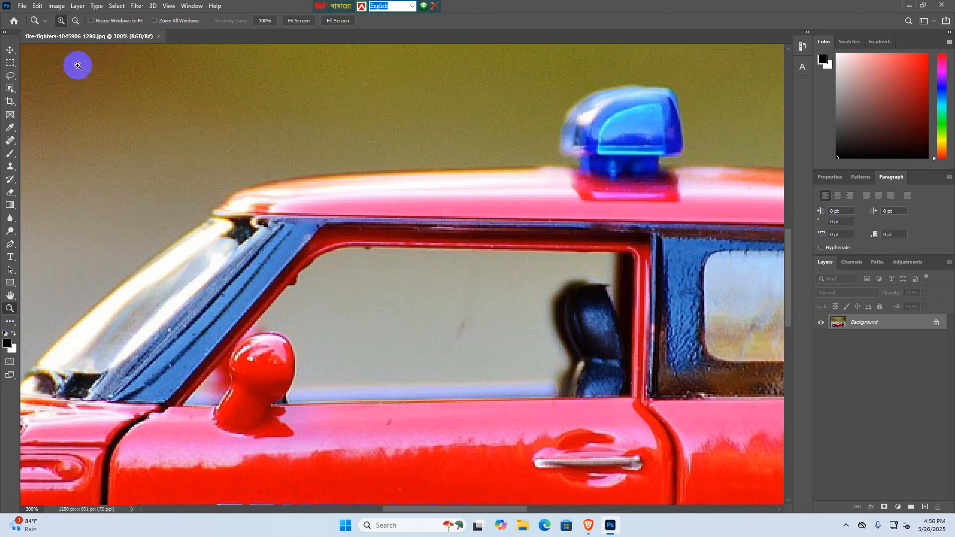
{"action": "left_click", "coordinate": [76, 22]}
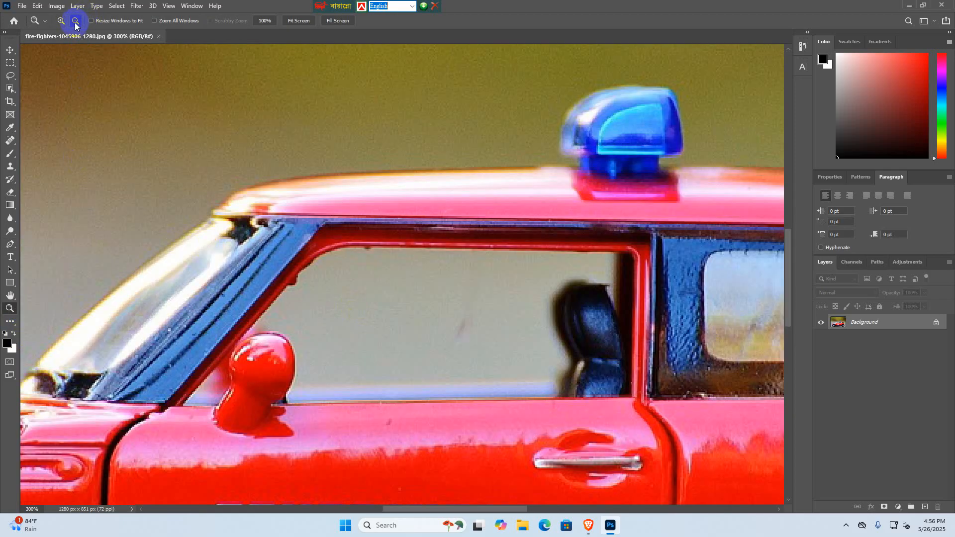
{"action": "left_click", "coordinate": [302, 246]}
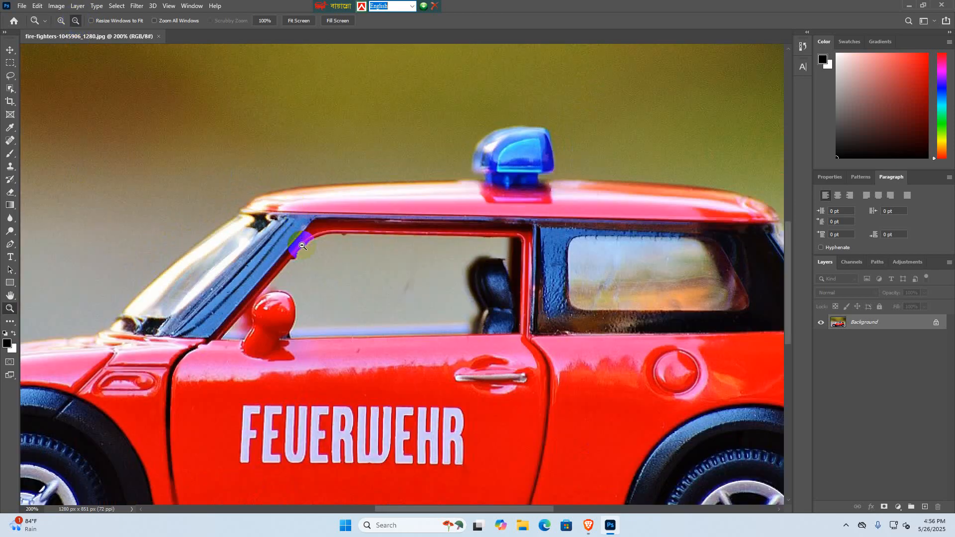
{"action": "left_click", "coordinate": [302, 246]}
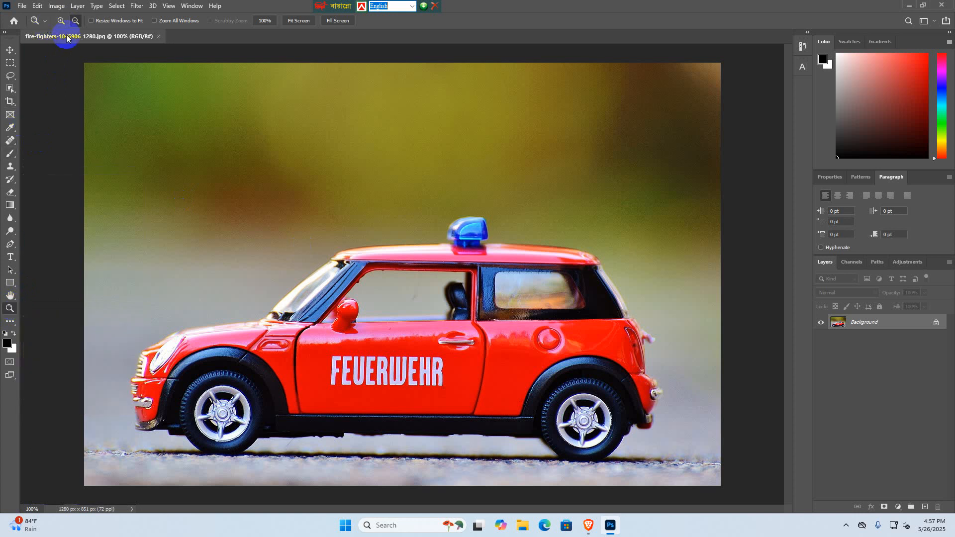
{"action": "left_click", "coordinate": [256, 318]}
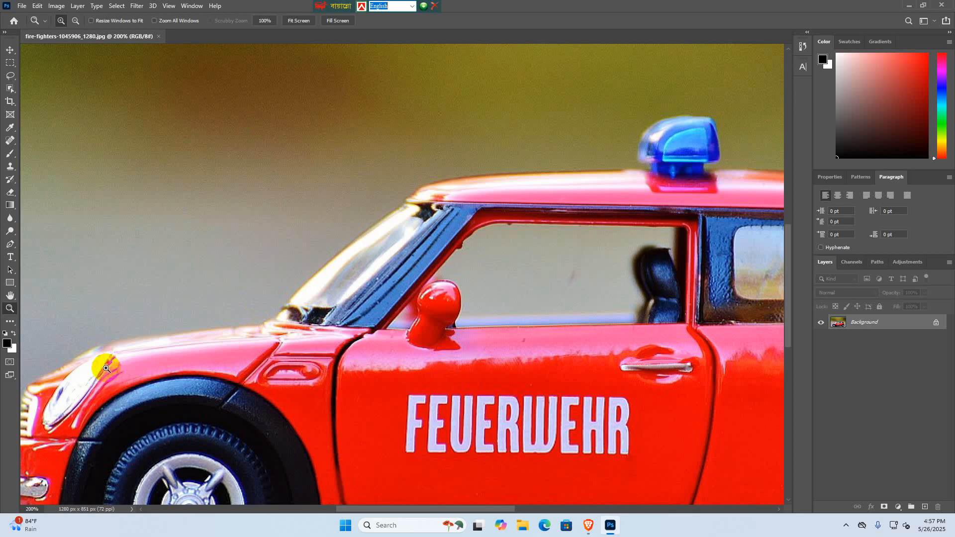
{"action": "left_click", "coordinate": [164, 354]}
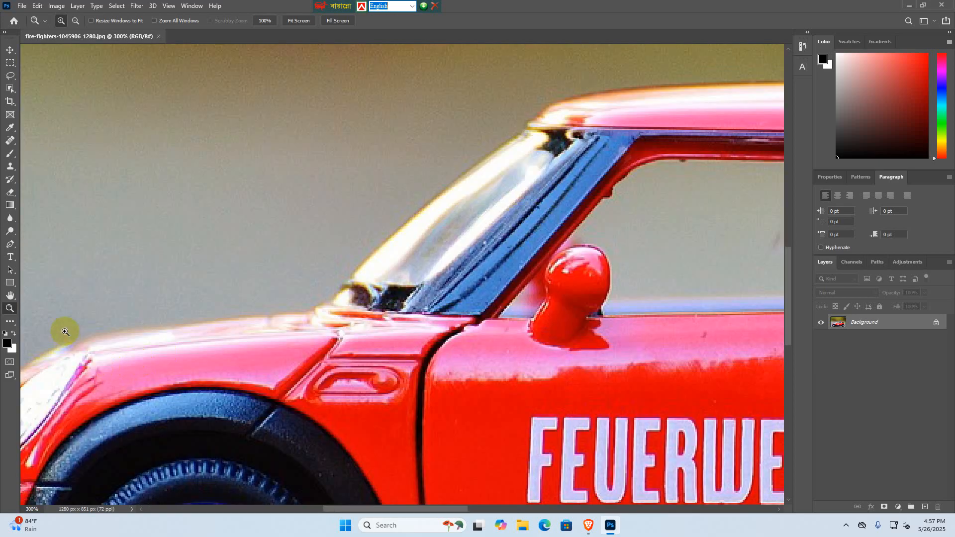
{"action": "left_click", "coordinate": [10, 295]}
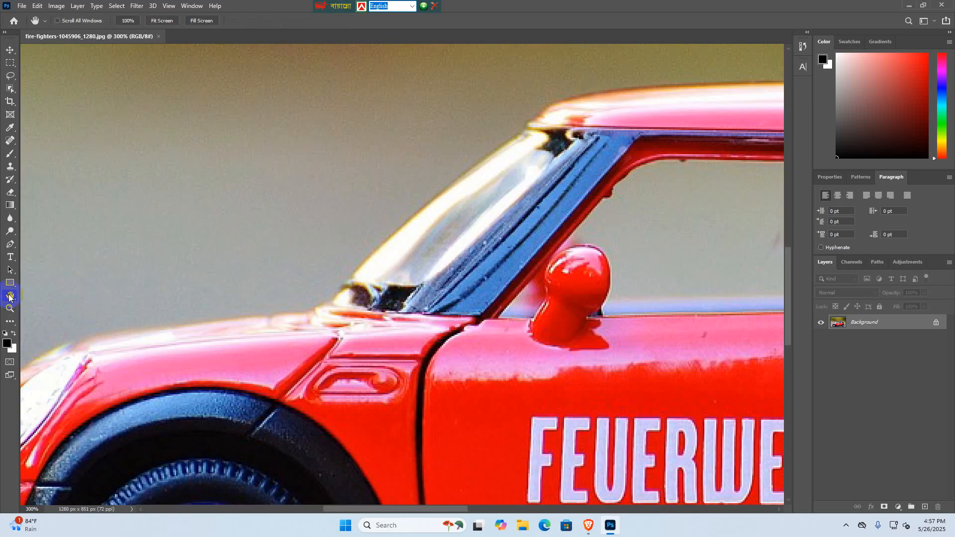
{"action": "left_click_drag", "start_coordinate": [79, 369], "coordinate": [283, 152]}
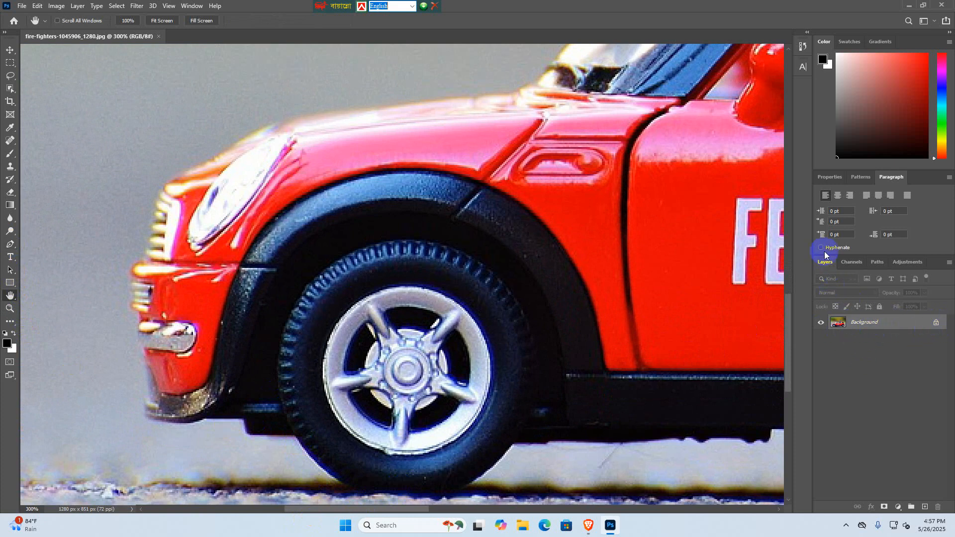
- Unlock the Background layer so that it becomes an editable layer
{"action": "left_click", "coordinate": [937, 324]}
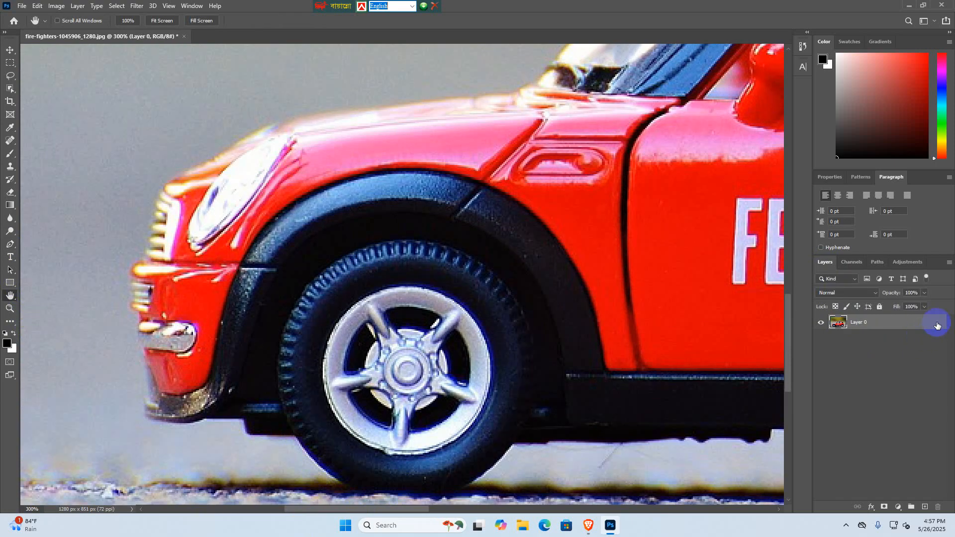
{"action": "left_click", "coordinate": [880, 308]}
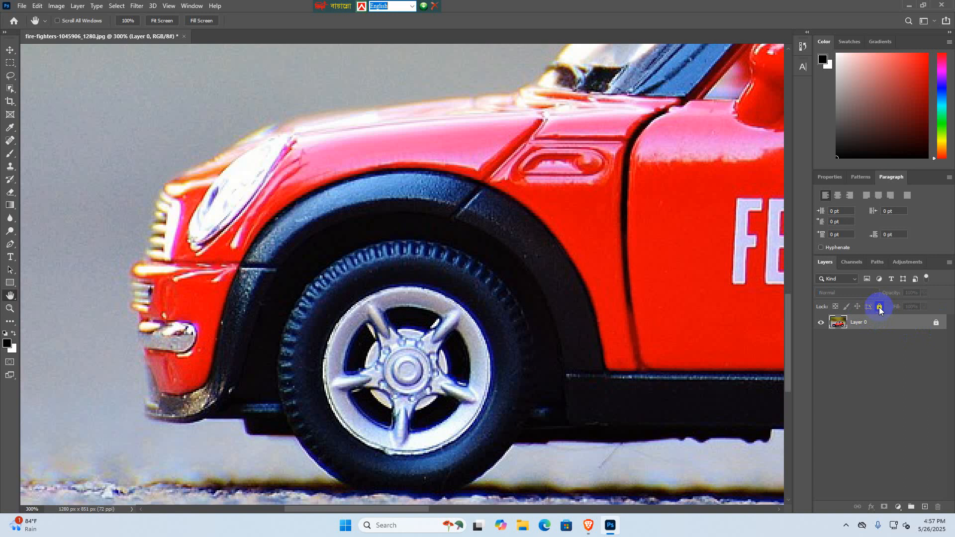
{"action": "left_click", "coordinate": [935, 324]}
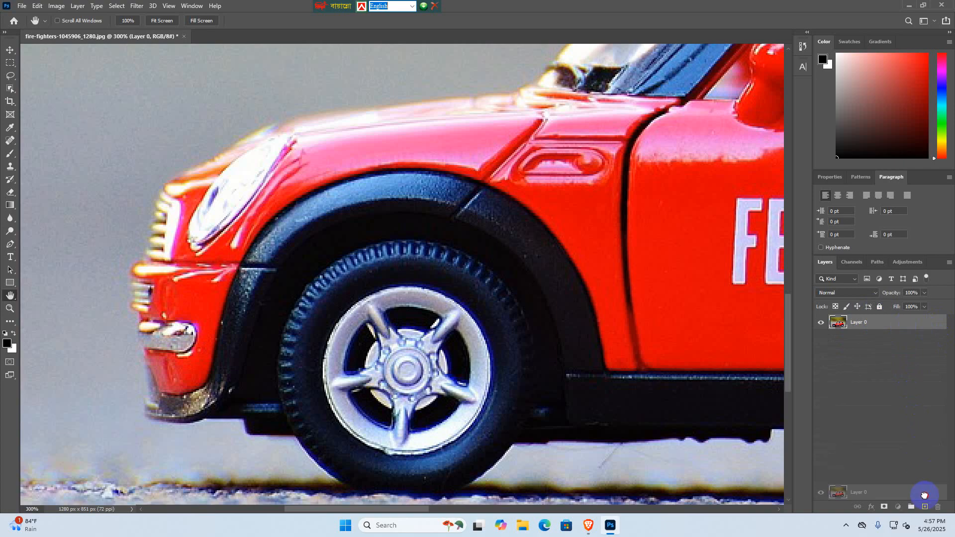
{"action": "left_click_drag", "start_coordinate": [918, 334], "coordinate": [925, 512]}
{"action": "left_click", "coordinate": [902, 429]}
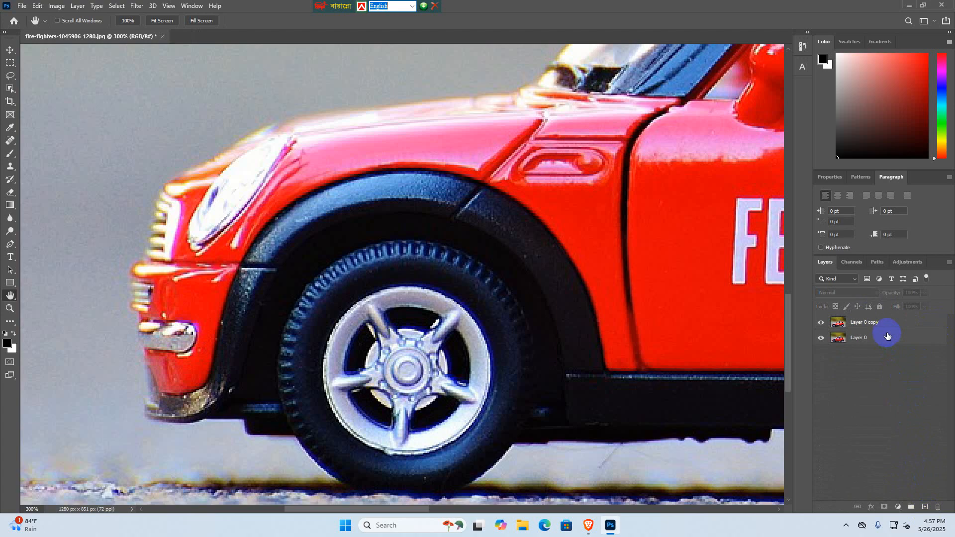
{"action": "key", "text": "ctrl+z"}
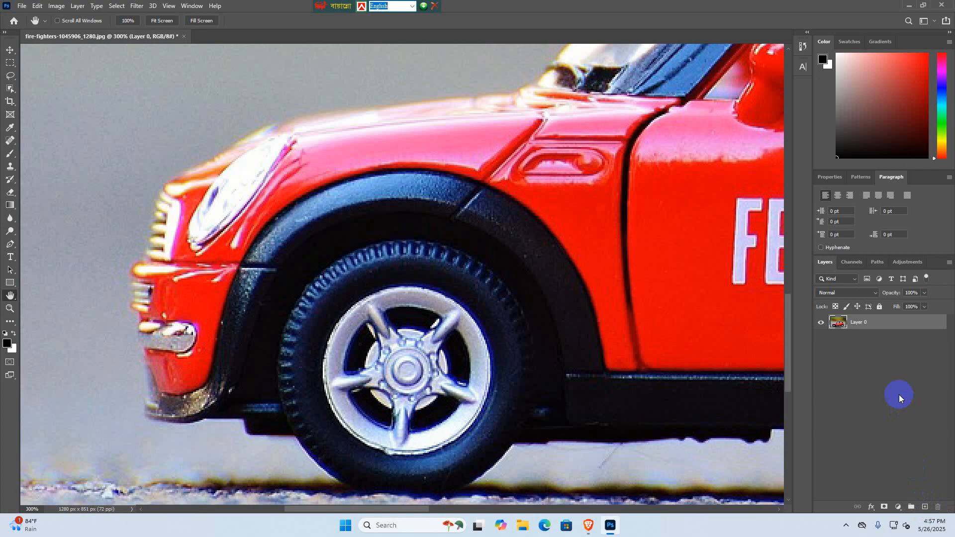
- Duplicate Layer 0 and hide the original layer beneath the copy
{"action": "left_click_drag", "start_coordinate": [900, 326], "coordinate": [925, 506]}
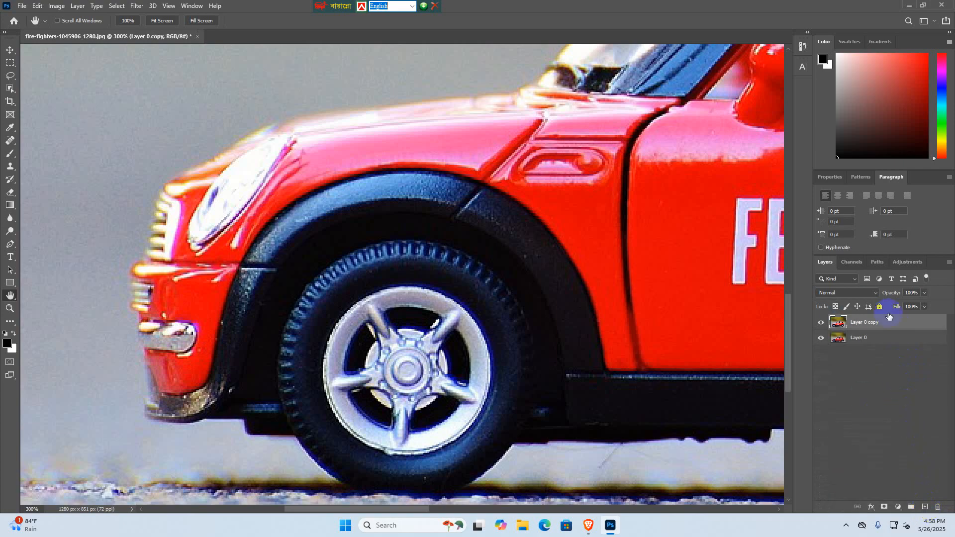
{"action": "left_click", "coordinate": [889, 341]}
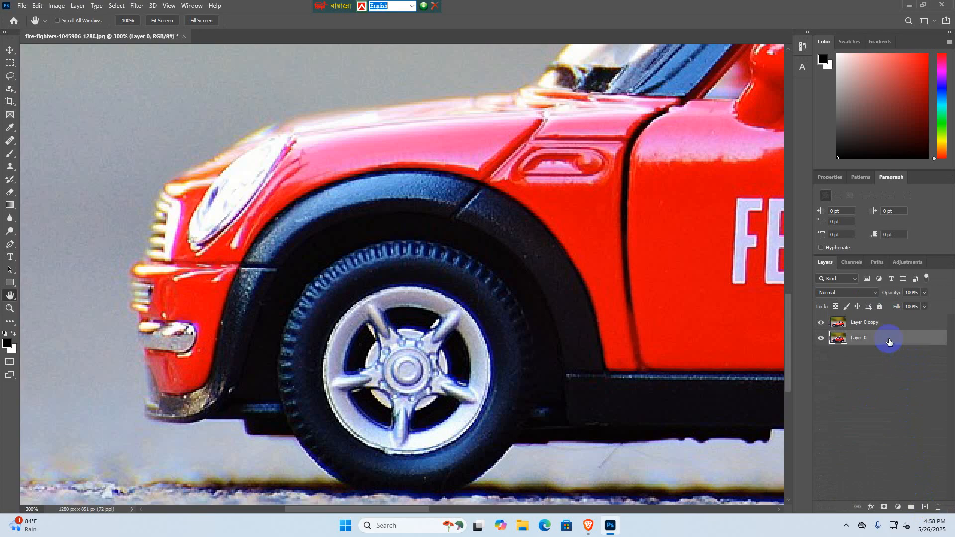
{"action": "left_click", "coordinate": [822, 339]}
{"action": "left_click", "coordinate": [821, 339]}
{"action": "left_click", "coordinate": [820, 339]}
- Toggle the visibility of Layer 0 copy to check it, leave it shown and make it the active layer
{"action": "left_click", "coordinate": [821, 324]}
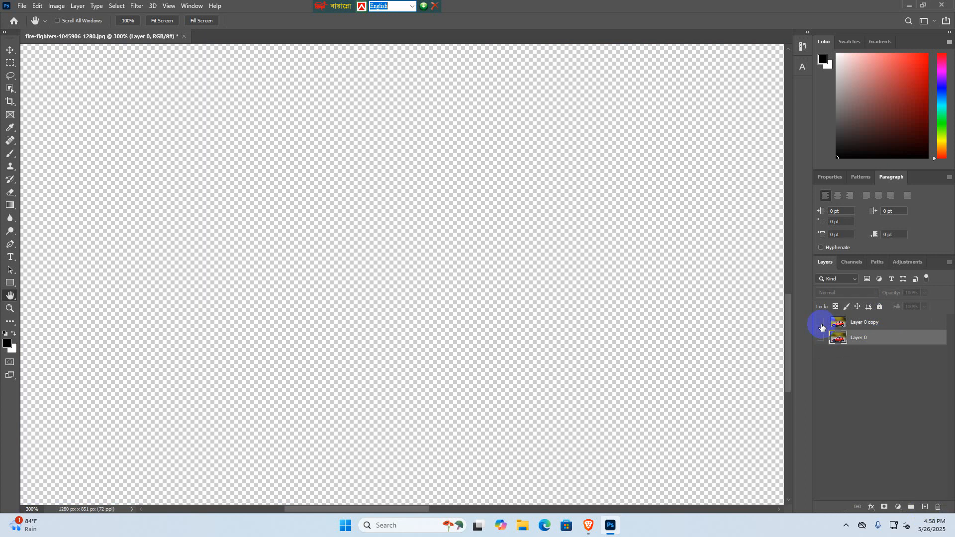
{"action": "left_click", "coordinate": [821, 325]}
{"action": "left_click", "coordinate": [821, 324]}
{"action": "left_click", "coordinate": [822, 324]}
{"action": "left_click", "coordinate": [877, 323]}
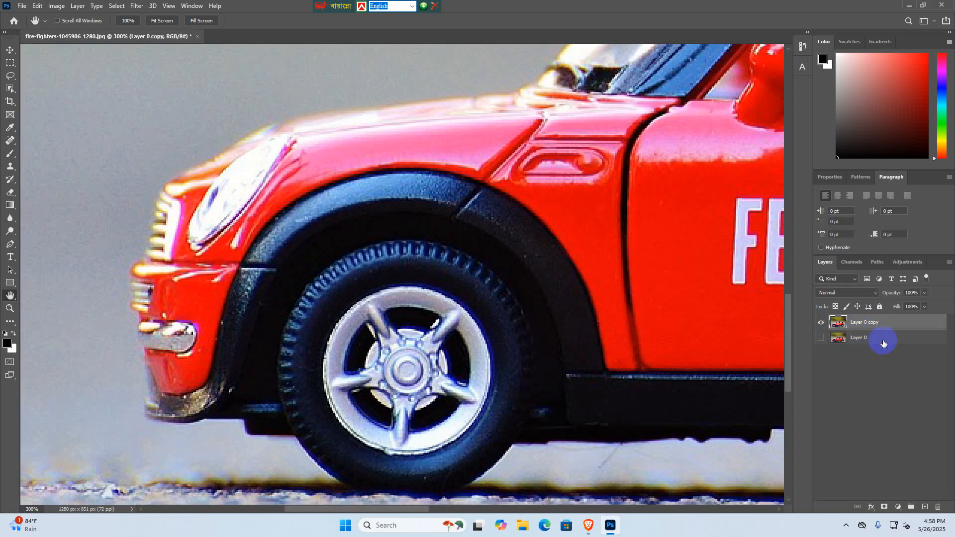
{"action": "left_click", "coordinate": [883, 343]}
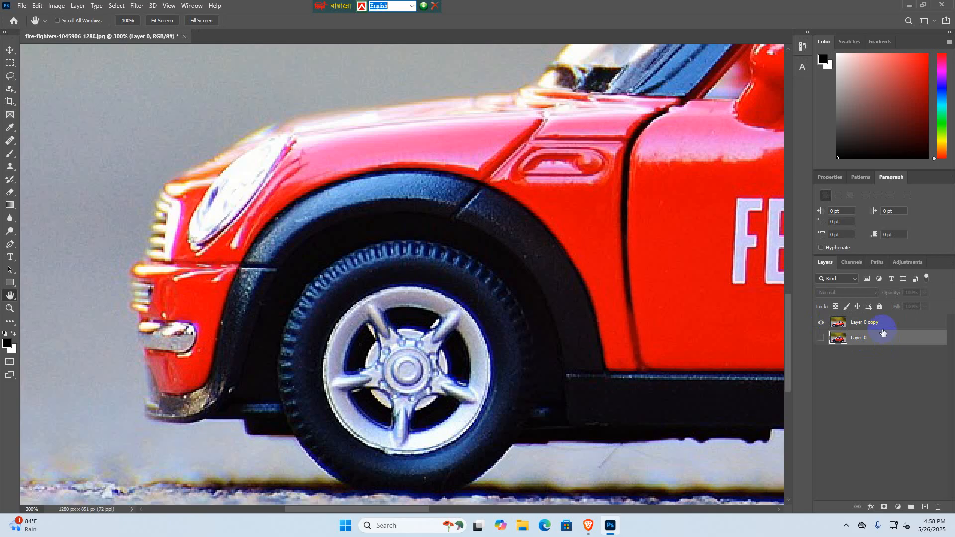
{"action": "left_click", "coordinate": [882, 325]}
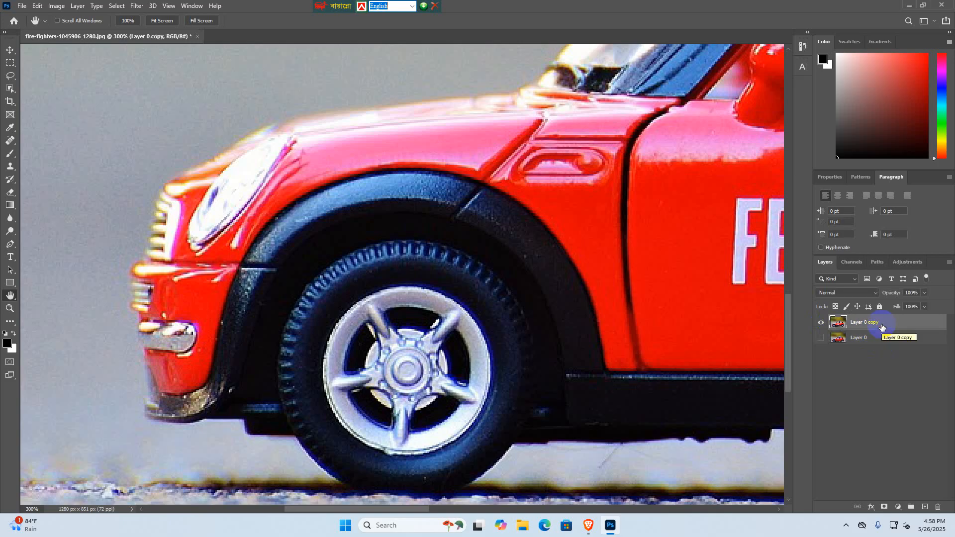
{"action": "left_click", "coordinate": [9, 246]}
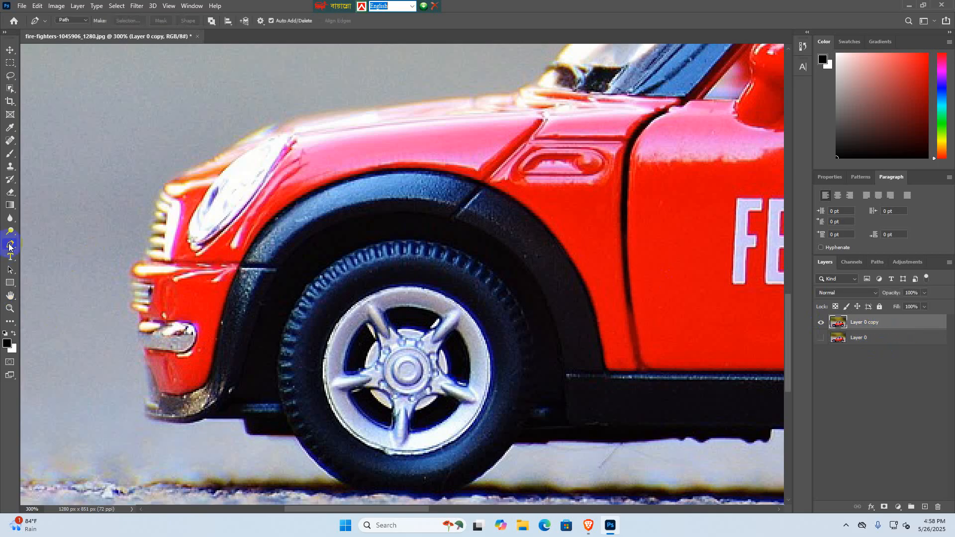
{"action": "left_click", "coordinate": [354, 492]}
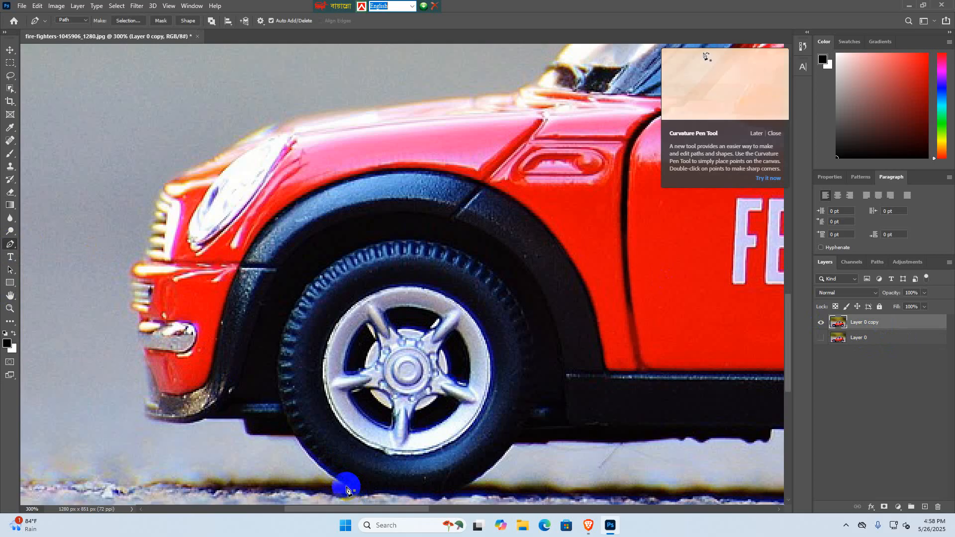
{"action": "left_click_drag", "start_coordinate": [292, 437], "coordinate": [273, 407]}
{"action": "key", "text": "ctrl+z"}
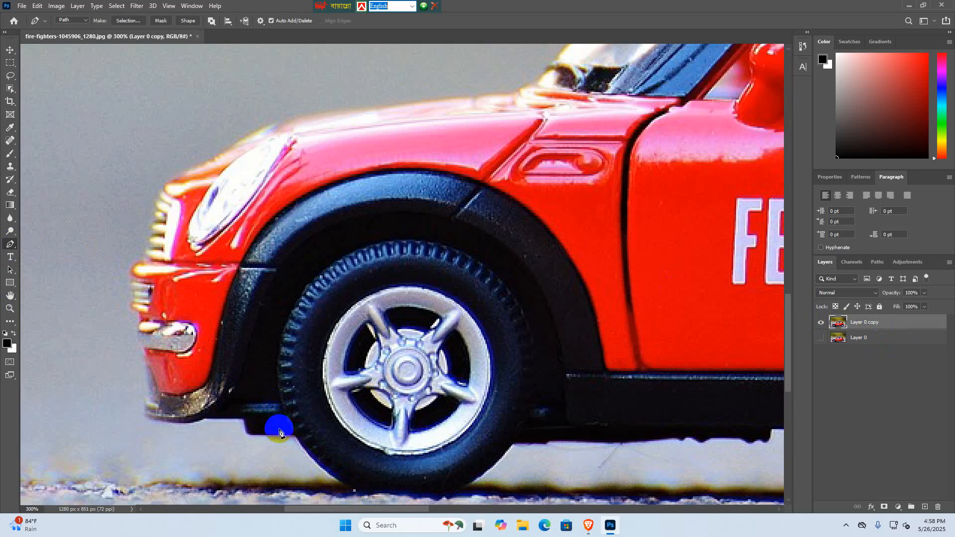
{"action": "key", "text": "ctrl+z"}
- Start a Pen Tool path at the top of the front grille and trace up above the headlight to the hood's front edge
{"action": "left_click", "coordinate": [10, 245]}
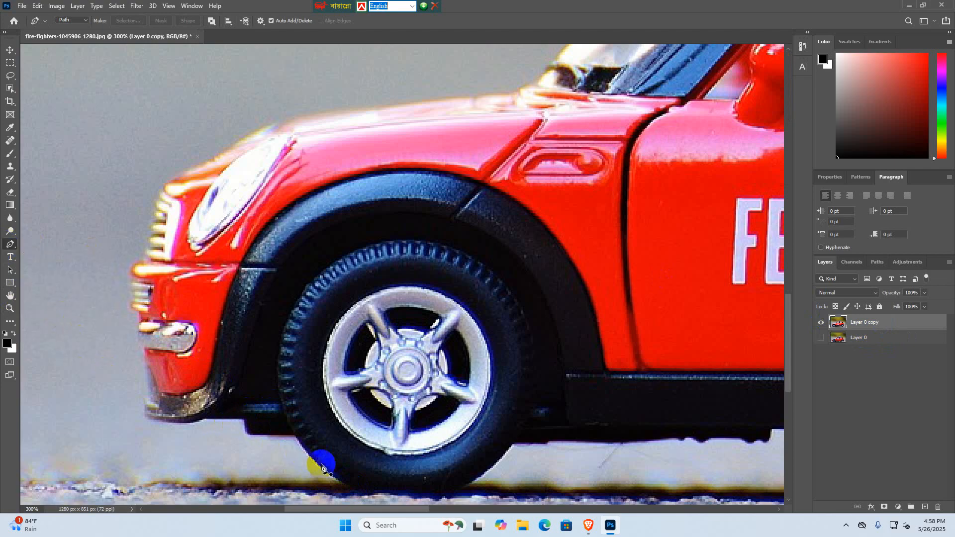
{"action": "left_click", "coordinate": [162, 186]}
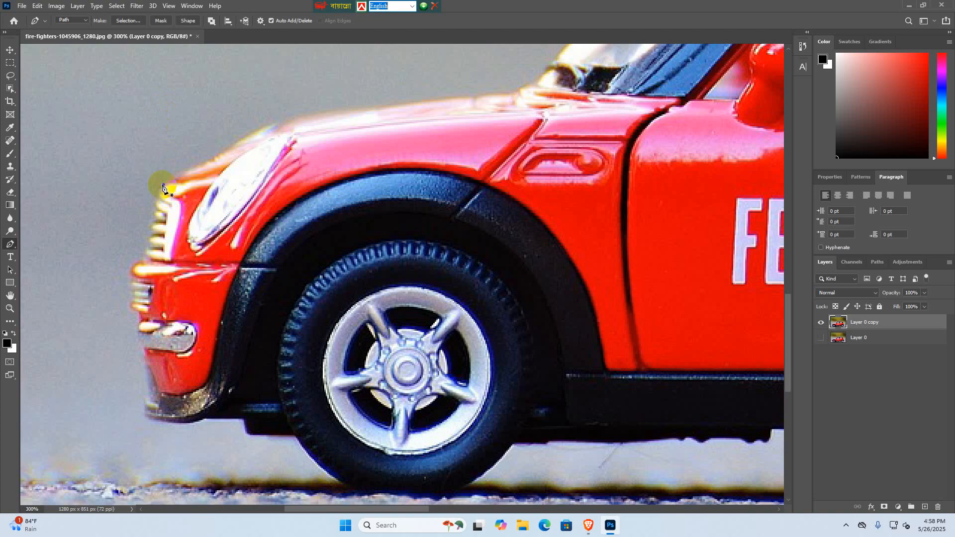
{"action": "left_click", "coordinate": [241, 139]}
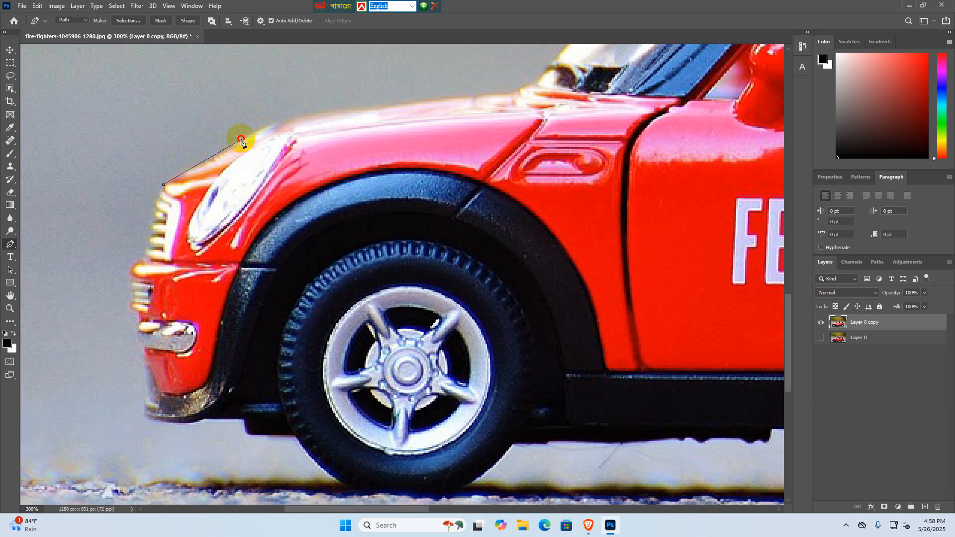
{"action": "left_click", "coordinate": [258, 130]}
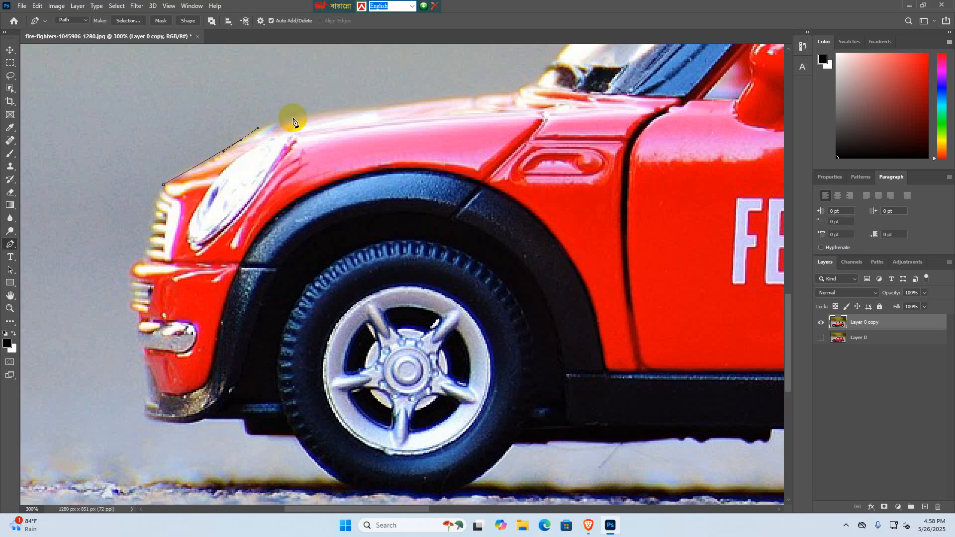
{"action": "left_click_drag", "start_coordinate": [293, 118], "coordinate": [300, 118]}
- Continue the path along the hood's upper edge to just before the windshield base
{"action": "left_click", "coordinate": [362, 107]}
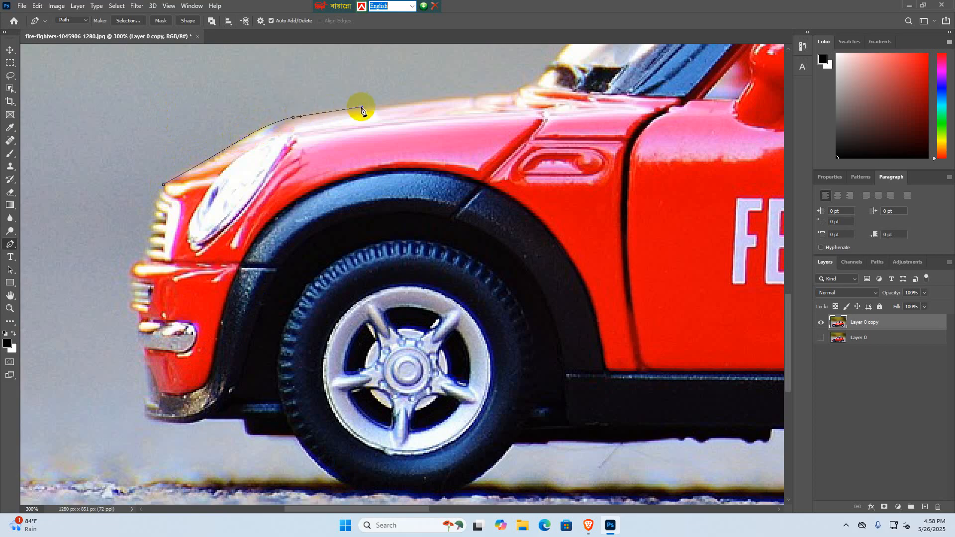
{"action": "left_click", "coordinate": [416, 101]}
{"action": "left_click", "coordinate": [453, 98]}
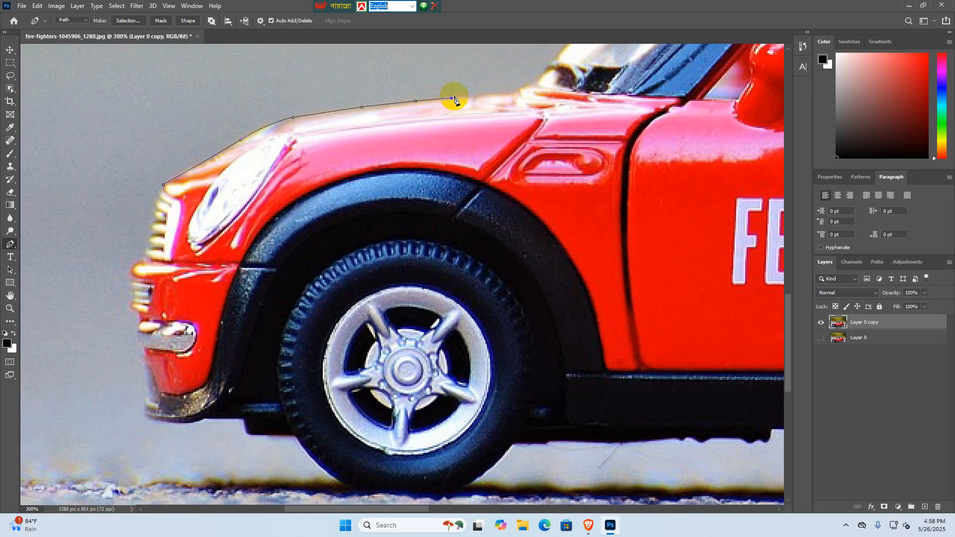
{"action": "left_click", "coordinate": [476, 95]}
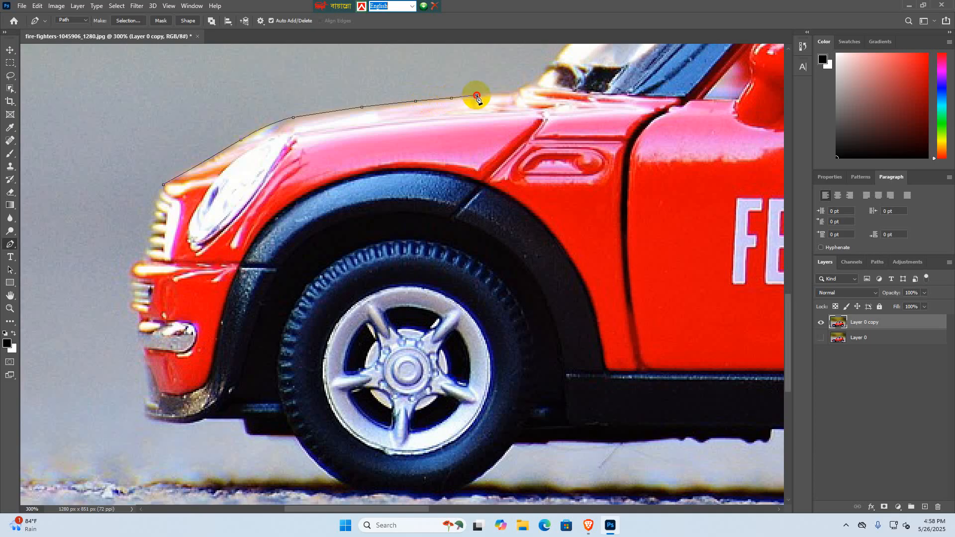
{"action": "left_click", "coordinate": [512, 92]}
- Extend the path around the windshield base and onto the lower part of the windshield's outer edge
{"action": "key", "text": "space"}
{"action": "left_click_drag", "start_coordinate": [520, 95], "coordinate": [347, 250]}
{"action": "left_click_drag", "start_coordinate": [343, 251], "coordinate": [308, 288]}
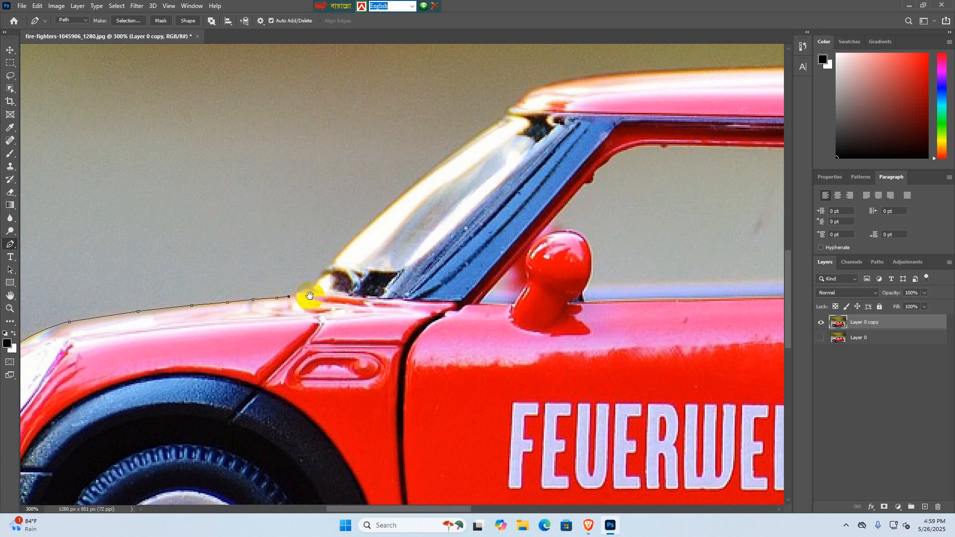
{"action": "left_click_drag", "start_coordinate": [309, 296], "coordinate": [301, 274]}
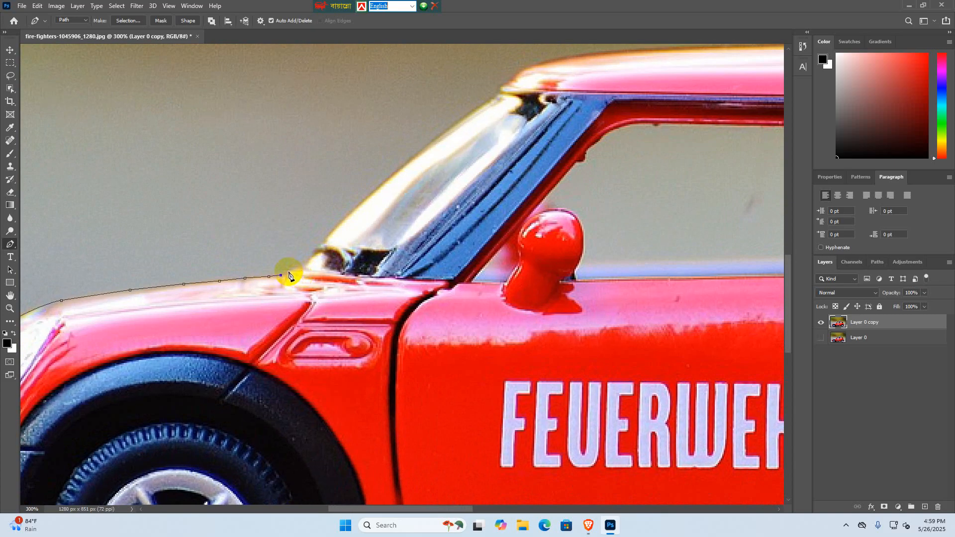
{"action": "left_click", "coordinate": [290, 270]}
{"action": "left_click", "coordinate": [303, 265]}
{"action": "left_click", "coordinate": [320, 247]}
{"action": "left_click", "coordinate": [327, 236]}
{"action": "left_click", "coordinate": [338, 221]}
- Trace up the windshield's sloping outer edge to just below the front corner of the roof
{"action": "left_click", "coordinate": [349, 212]}
{"action": "left_click", "coordinate": [376, 189]}
{"action": "left_click", "coordinate": [402, 168]}
{"action": "left_click", "coordinate": [446, 129]}
{"action": "left_click", "coordinate": [463, 117]}
{"action": "left_click", "coordinate": [489, 99]}
{"action": "key", "text": "ctrl+z"}
{"action": "left_click", "coordinate": [472, 111]}
{"action": "left_click", "coordinate": [483, 102]}
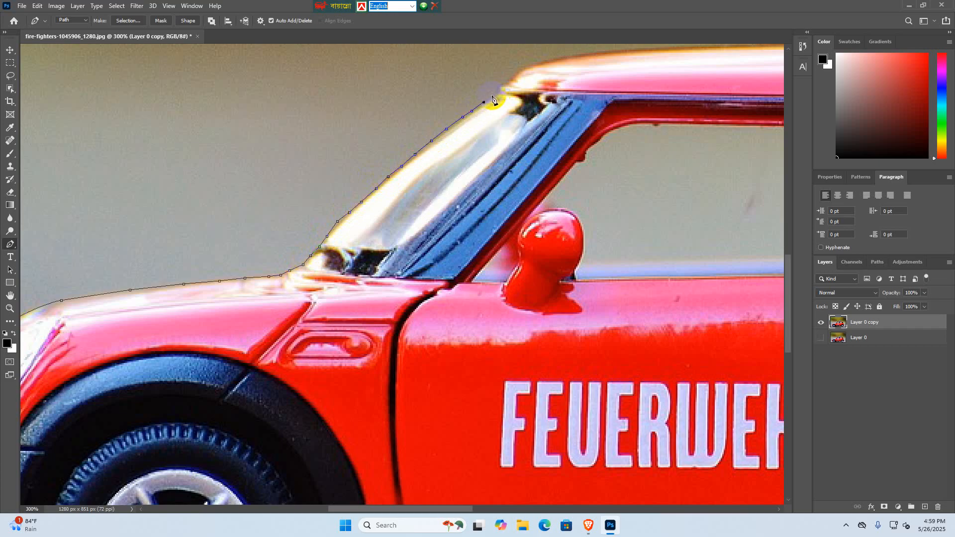
- Trace the path around the rounded front corner of the roof with closely spaced anchor points
{"action": "left_click_drag", "start_coordinate": [505, 86], "coordinate": [385, 181]}
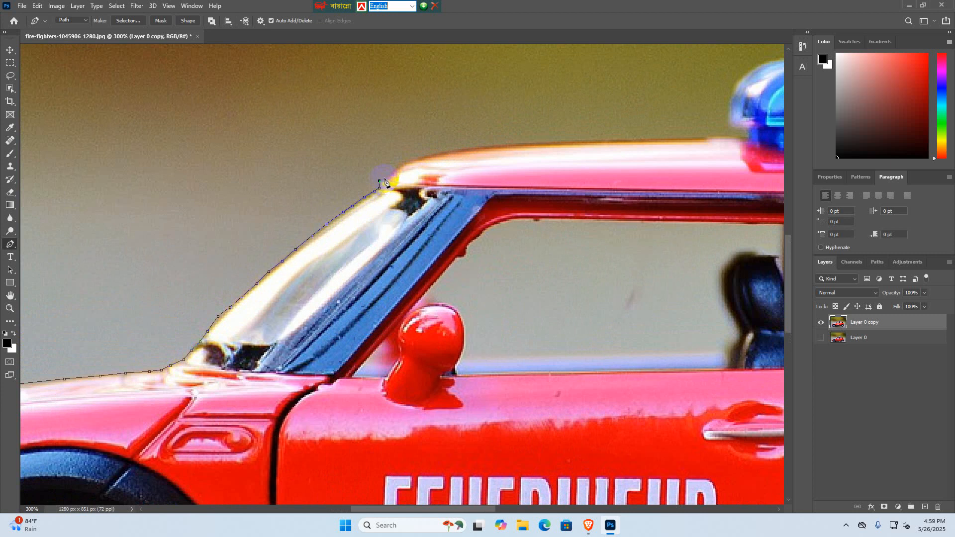
{"action": "left_click", "coordinate": [388, 175]}
{"action": "left_click", "coordinate": [396, 168]}
{"action": "left_click", "coordinate": [409, 161]}
{"action": "left_click", "coordinate": [420, 158]}
{"action": "left_click", "coordinate": [436, 153]}
{"action": "left_click", "coordinate": [456, 151]}
- Continue the path along the roof's flat upper edge toward the blue beacon light
{"action": "left_click", "coordinate": [490, 143]}
{"action": "left_click", "coordinate": [523, 143]}
{"action": "mouse_move", "coordinate": [557, 145]}
{"action": "left_mouse_down"}
{"action": "mouse_move", "coordinate": [518, 145]}
{"action": "mouse_move", "coordinate": [547, 166]}
{"action": "mouse_move", "coordinate": [569, 124]}
{"action": "mouse_move", "coordinate": [572, 166]}
{"action": "mouse_move", "coordinate": [544, 149]}
{"action": "mouse_move", "coordinate": [560, 143]}
{"action": "left_mouse_up"}
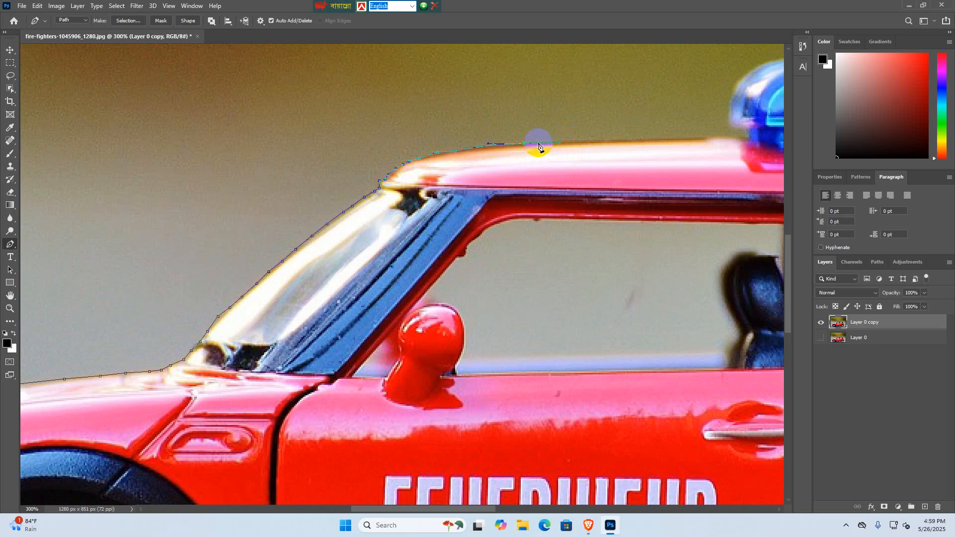
{"action": "left_click", "coordinate": [604, 142]}
{"action": "left_click", "coordinate": [673, 136]}
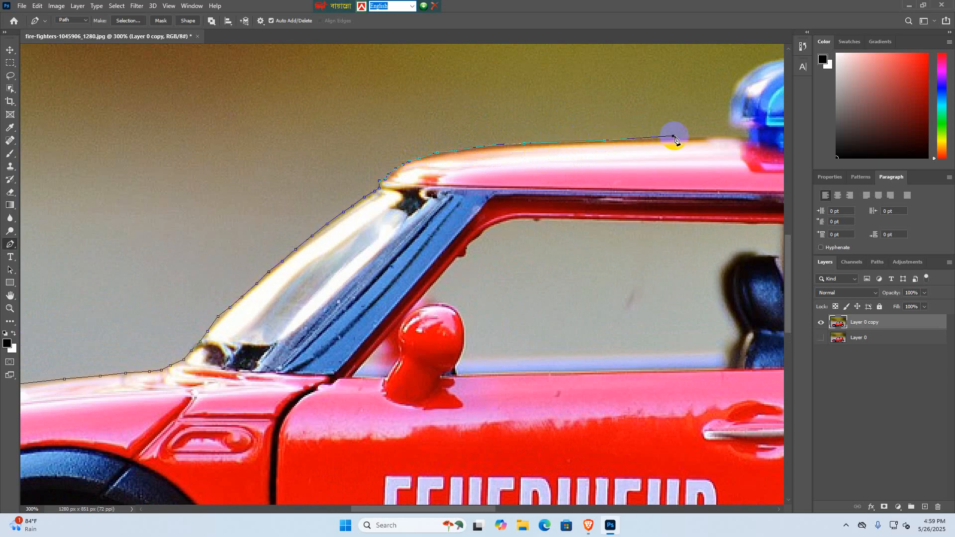
{"action": "left_click", "coordinate": [703, 139]}
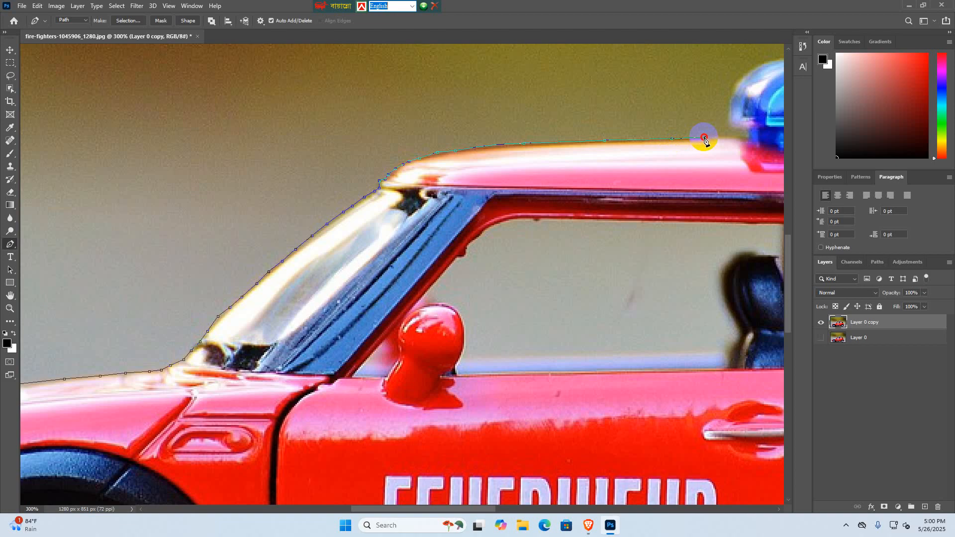
- Trace the front of the beacon's base and lens, and curve the path over its dome to the upper rear corner
{"action": "left_click_drag", "start_coordinate": [717, 135], "coordinate": [536, 167]}
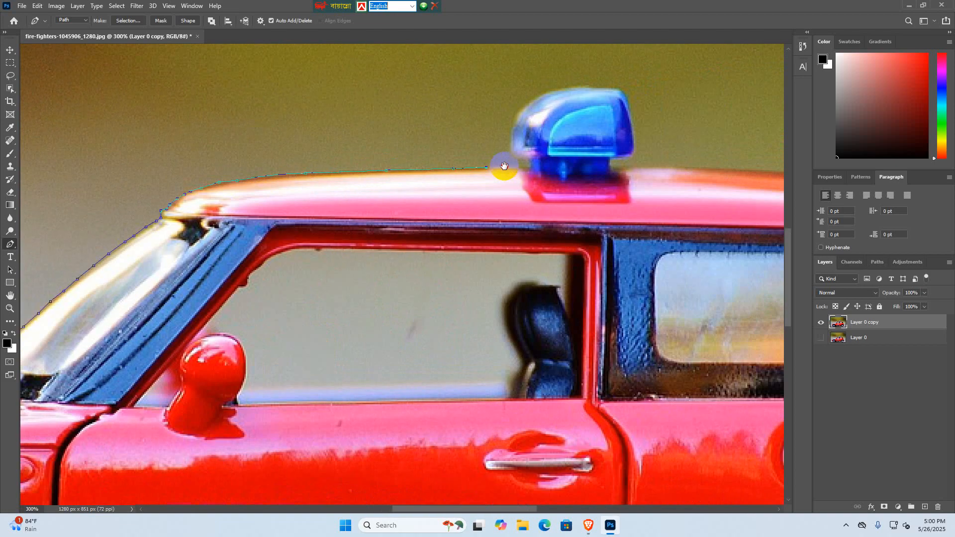
{"action": "left_click", "coordinate": [531, 160]}
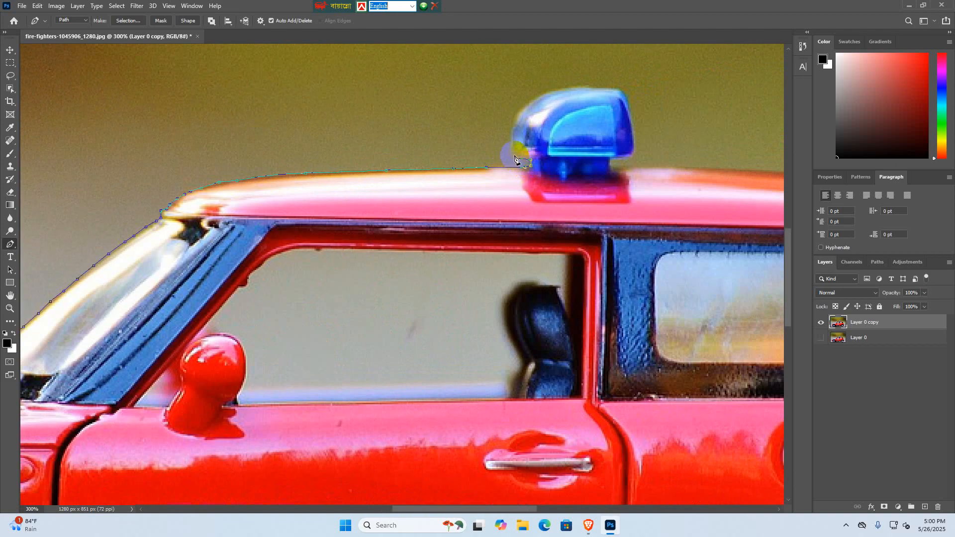
{"action": "left_click", "coordinate": [513, 152]}
{"action": "left_click", "coordinate": [513, 131]}
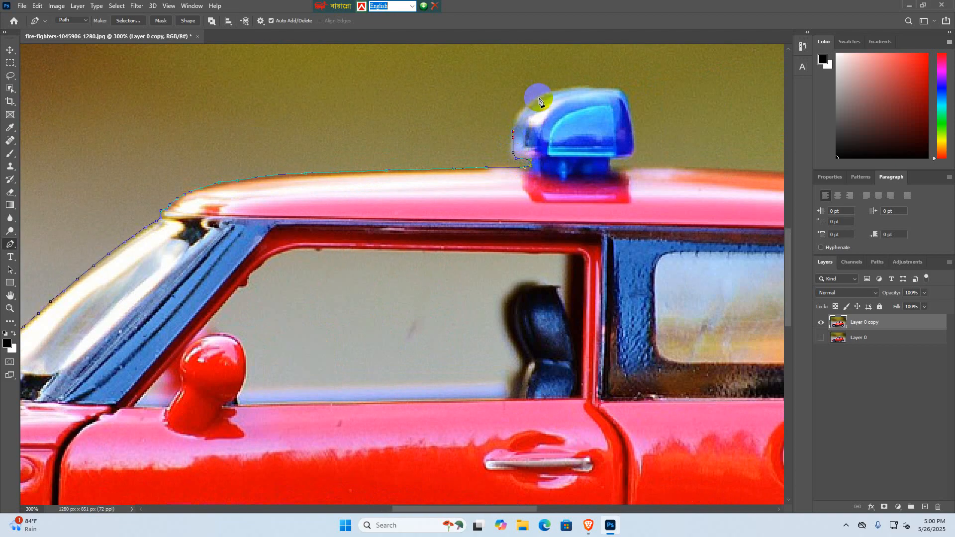
{"action": "left_click_drag", "start_coordinate": [619, 90], "coordinate": [543, 83]}
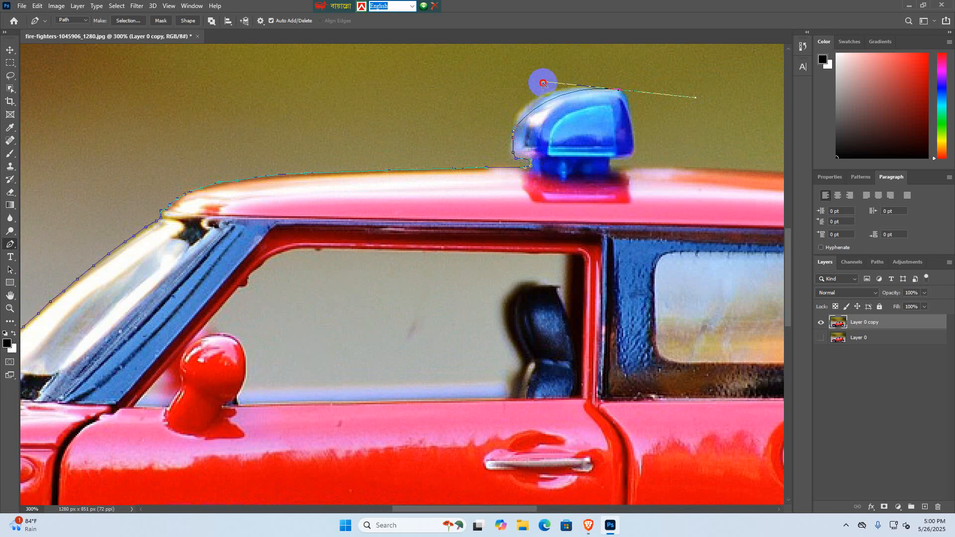
{"action": "left_click_drag", "start_coordinate": [543, 83], "coordinate": [512, 126]}
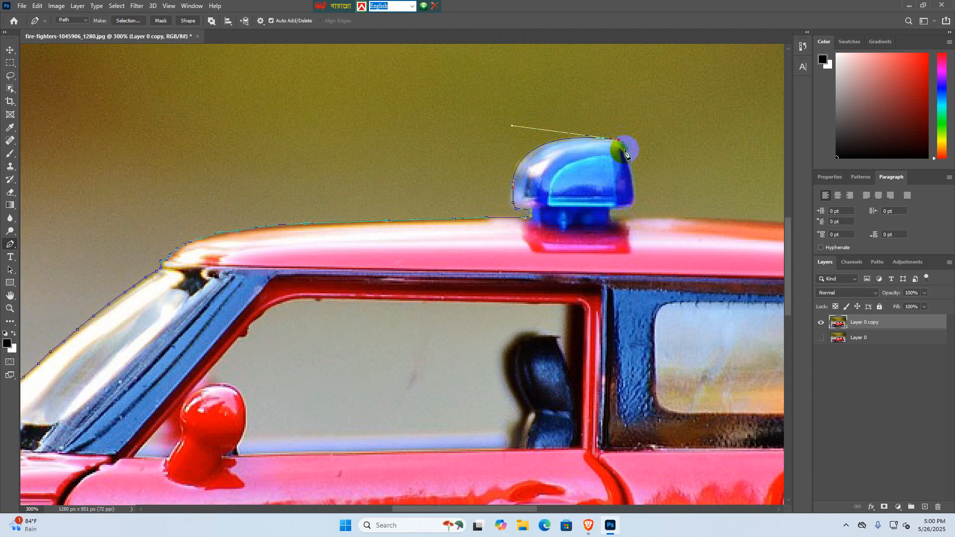
- Curve the path down the beacon's rear side, adjust its direction handle, and bring the path in to the beacon's base
{"action": "left_click", "coordinate": [631, 205]}
{"action": "left_click_drag", "start_coordinate": [630, 205], "coordinate": [622, 249]}
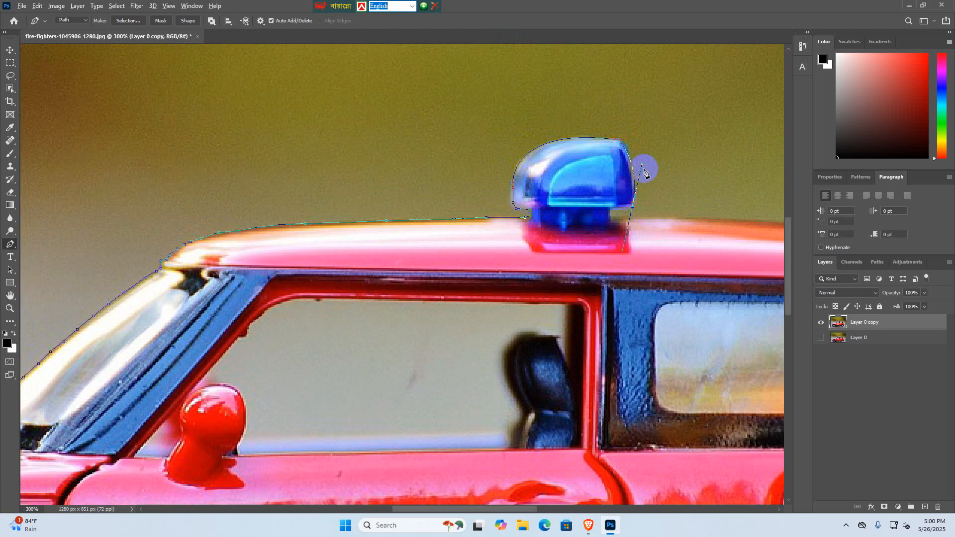
{"action": "left_click_drag", "start_coordinate": [642, 167], "coordinate": [646, 156]}
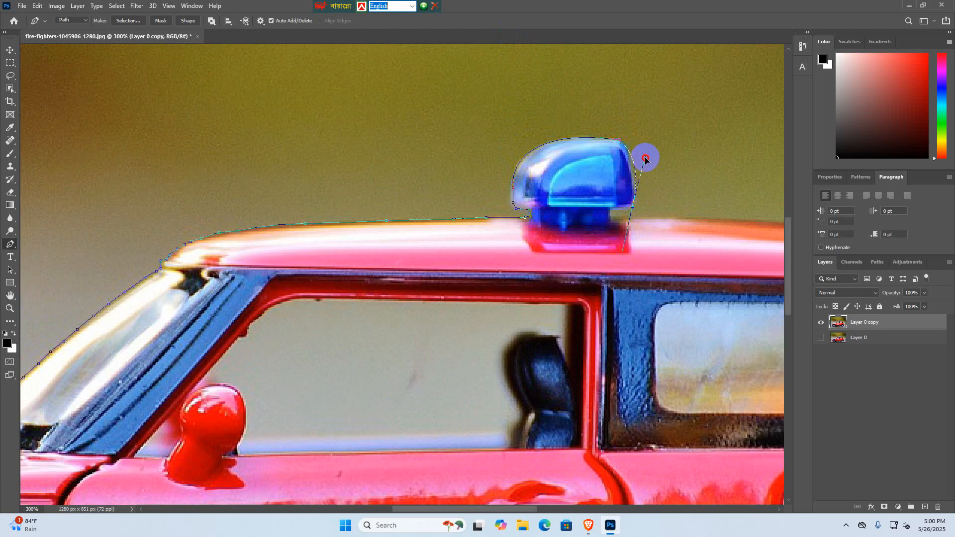
{"action": "left_click", "coordinate": [632, 206]}
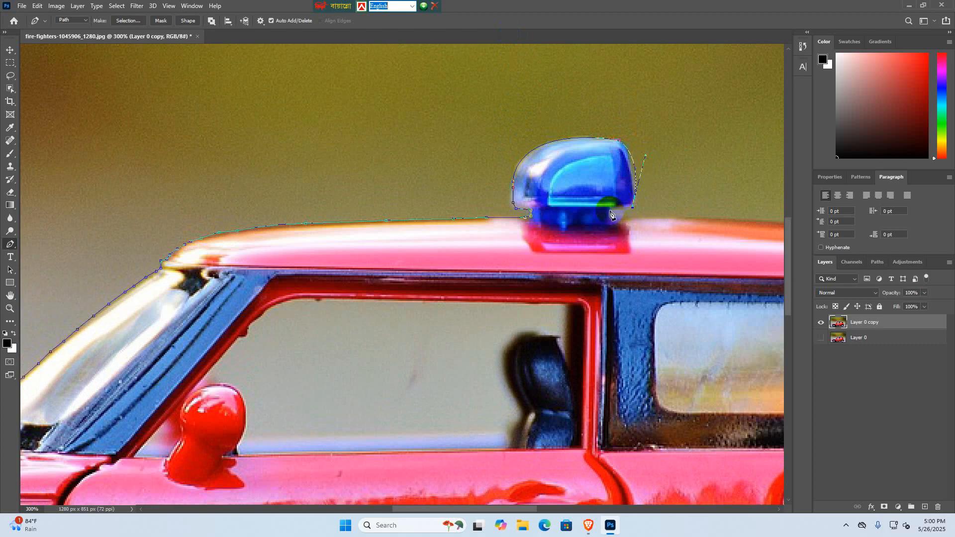
{"action": "left_click", "coordinate": [610, 211]}
- Trace the roof's upper edge behind the beacon, undo the misplaced points and redo that stretch with a curved segment
{"action": "left_click_drag", "start_coordinate": [656, 213], "coordinate": [422, 228]}
{"action": "left_click", "coordinate": [440, 234]}
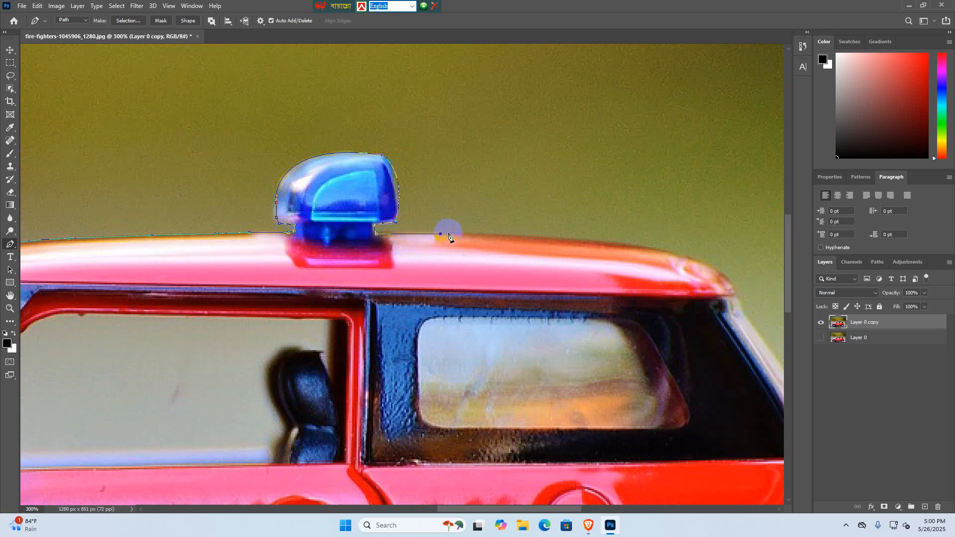
{"action": "left_click", "coordinate": [490, 235]}
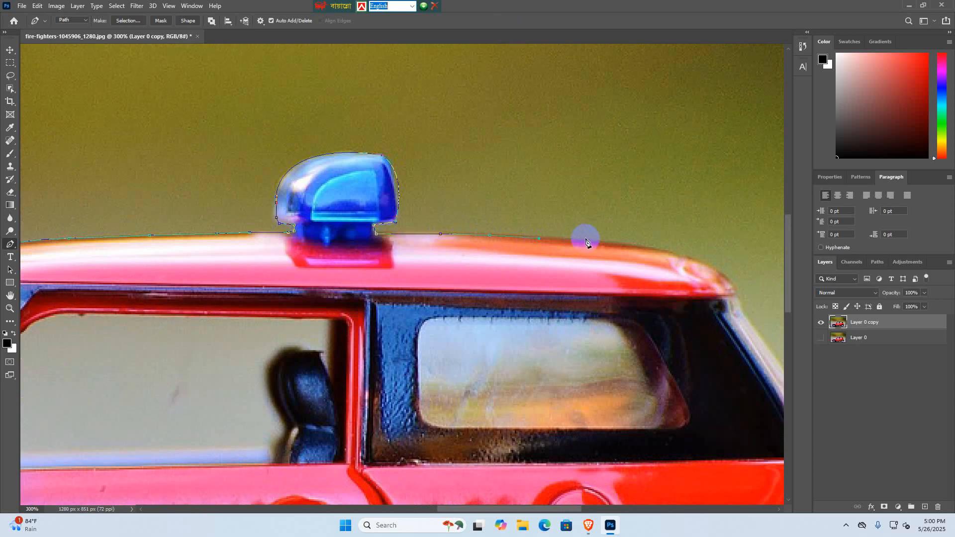
{"action": "key", "text": "ctrl+z"}
{"action": "key", "text": "ctrl+z"}
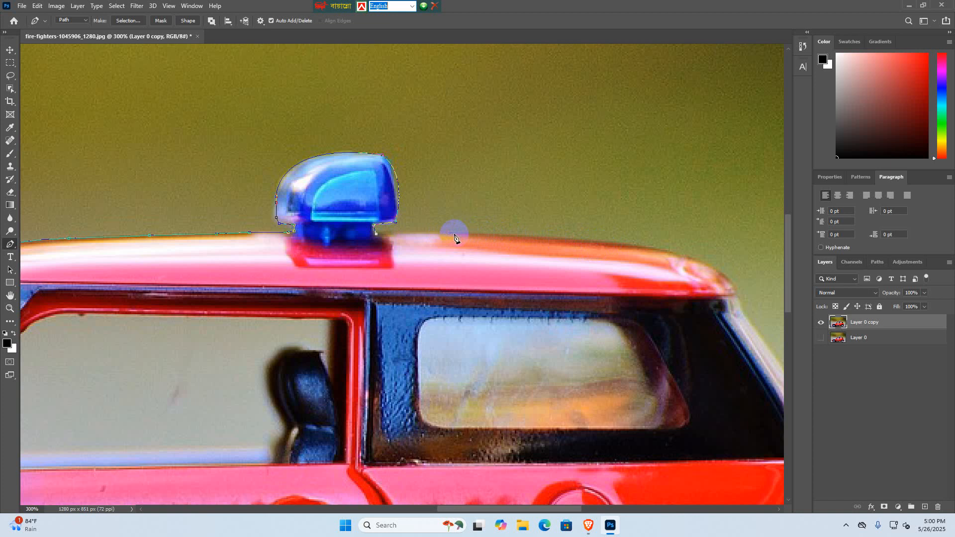
{"action": "left_click", "coordinate": [568, 239]}
{"action": "left_click", "coordinate": [597, 241]}
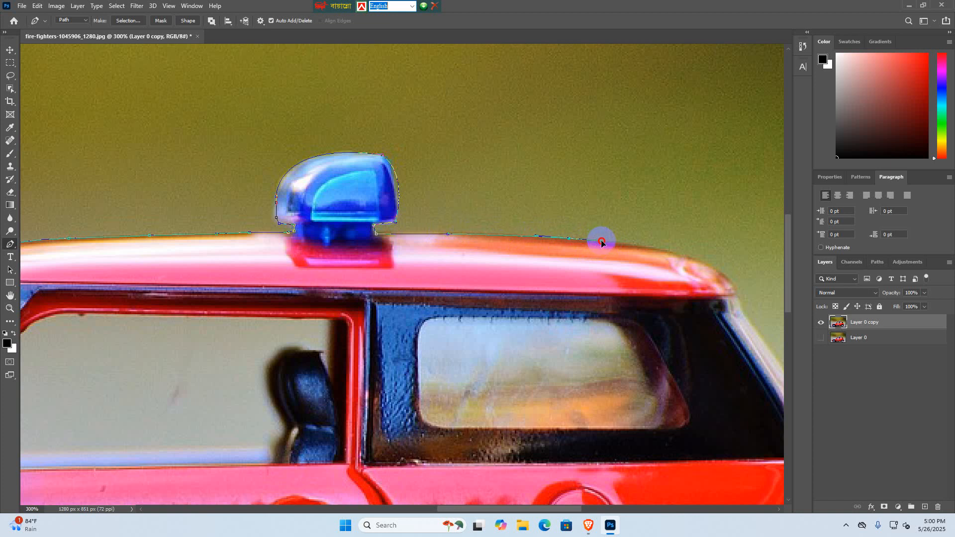
{"action": "left_click", "coordinate": [569, 239], "text": "alt"}
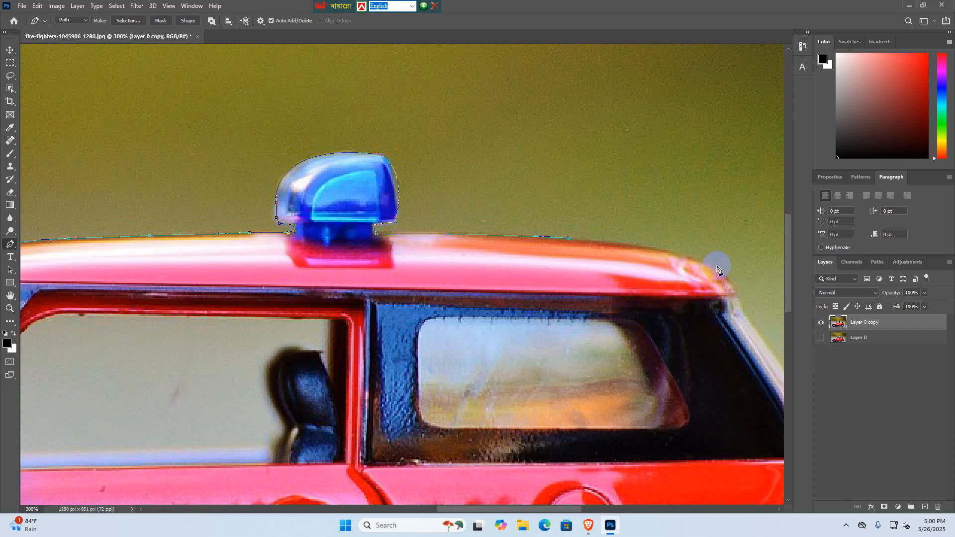
- Curve the path over the roof's rear corner and trace the small notch at the top of the rear window
{"action": "left_click_drag", "start_coordinate": [727, 274], "coordinate": [482, 201]}
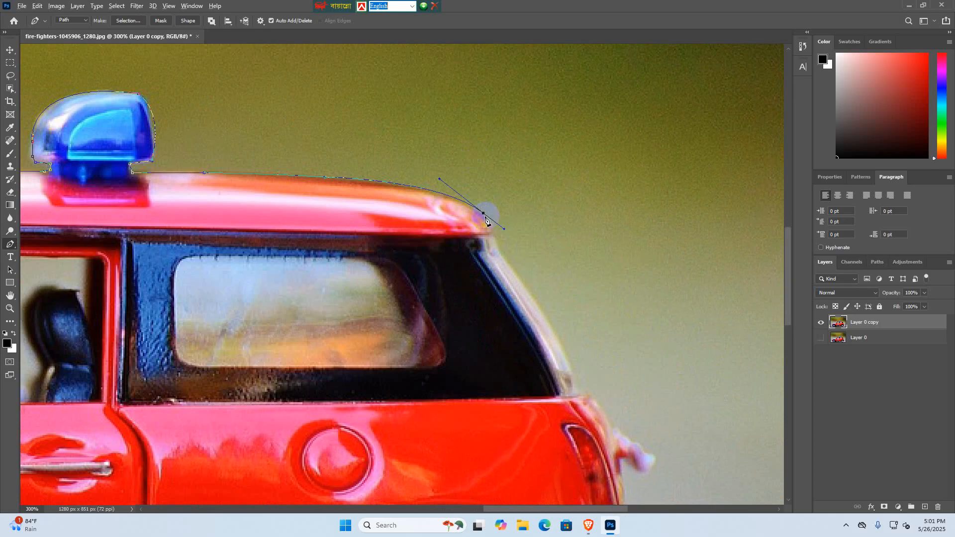
{"action": "left_click", "coordinate": [483, 214], "text": "alt"}
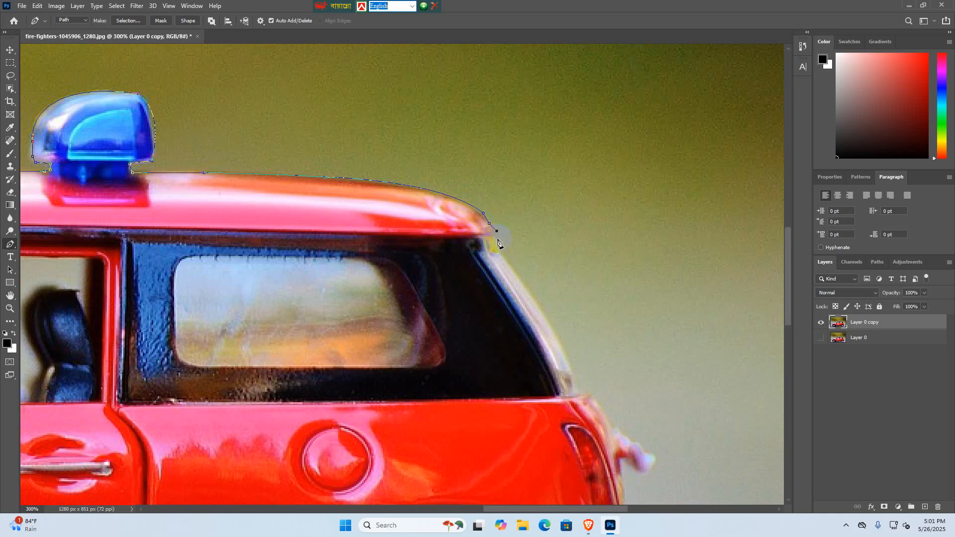
{"action": "left_click", "coordinate": [495, 237]}
{"action": "left_click", "coordinate": [497, 247]}
{"action": "left_click", "coordinate": [502, 252]}
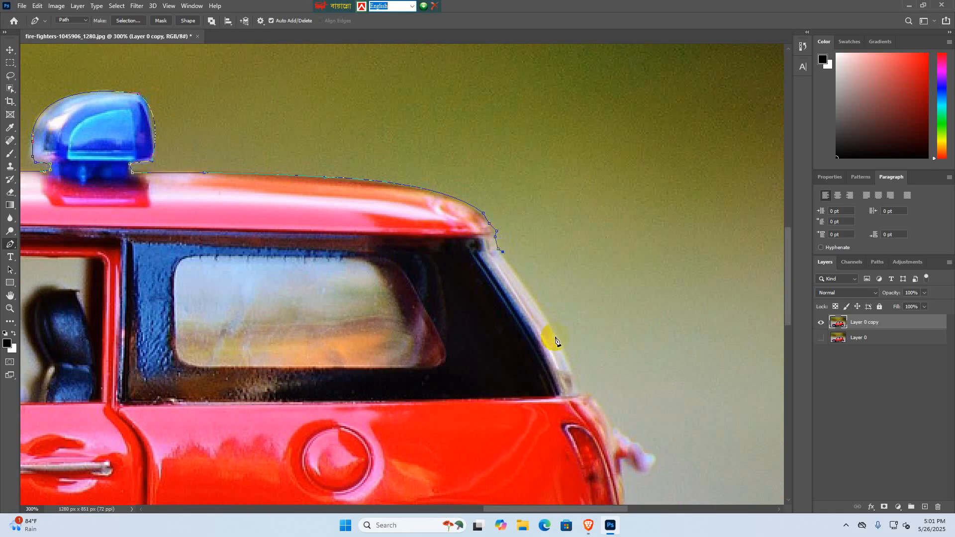
- Curve the path down the rear window's outer edge and around the ledge where the window meets the red body
{"action": "left_click_drag", "start_coordinate": [581, 396], "coordinate": [559, 319]}
{"action": "left_click", "coordinate": [580, 396], "text": "alt"}
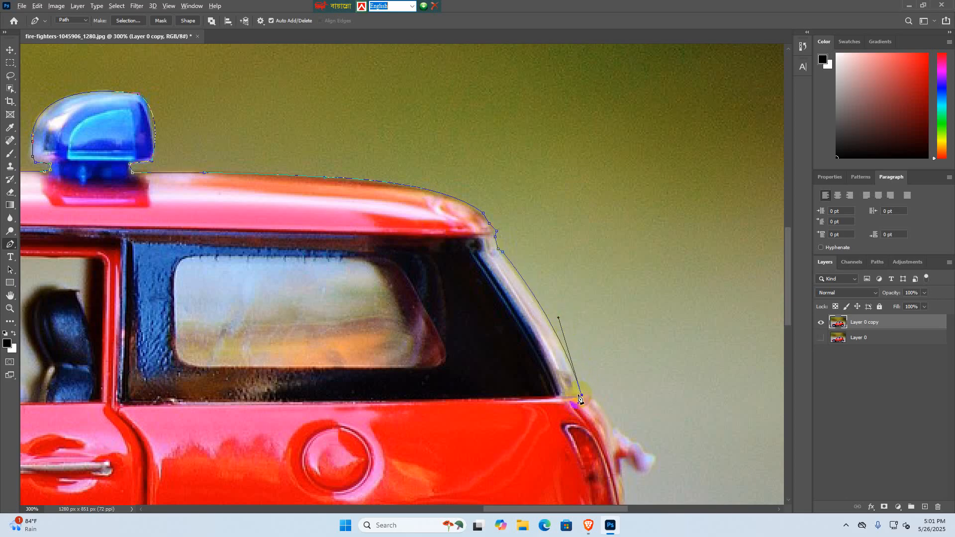
{"action": "left_click", "coordinate": [587, 393]}
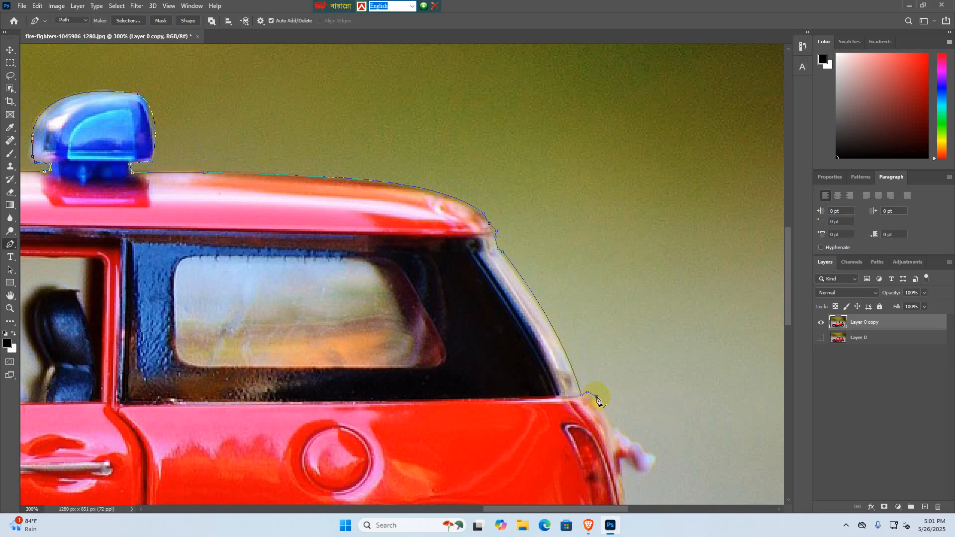
{"action": "left_click_drag", "start_coordinate": [598, 401], "coordinate": [544, 256]}
- Trace the car's rear edge down past the taillight to the top of the rear bumper, adjusting the curve handles
{"action": "left_click", "coordinate": [547, 274]}
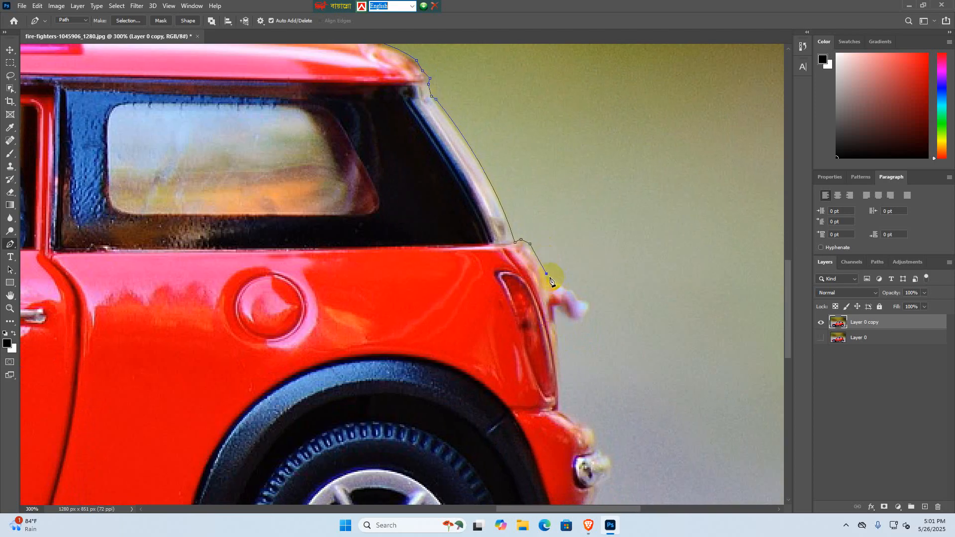
{"action": "mouse_move", "coordinate": [560, 358]}
{"action": "left_mouse_down"}
{"action": "mouse_move", "coordinate": [565, 331]}
{"action": "mouse_move", "coordinate": [567, 344]}
{"action": "left_mouse_up"}
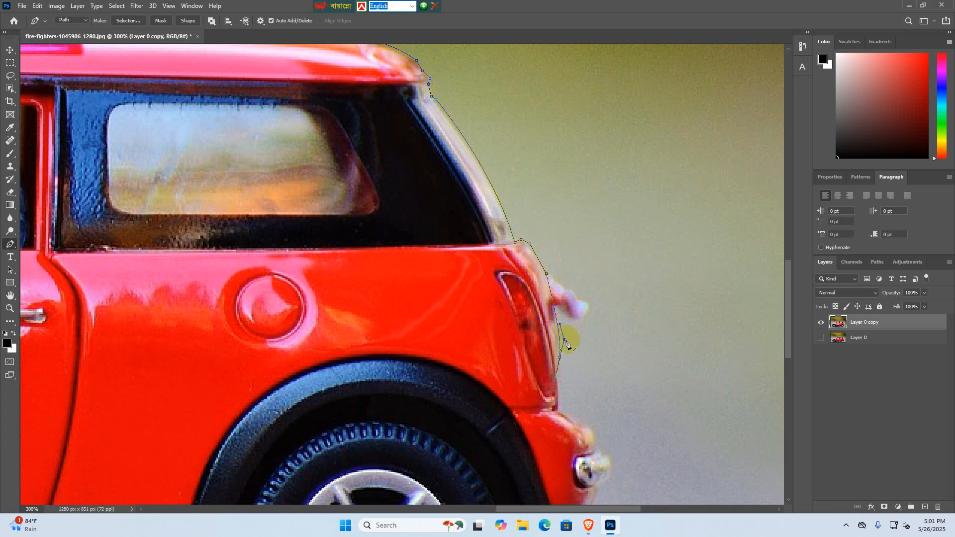
{"action": "left_click", "coordinate": [562, 334]}
{"action": "left_click_drag", "start_coordinate": [556, 377], "coordinate": [561, 369]}
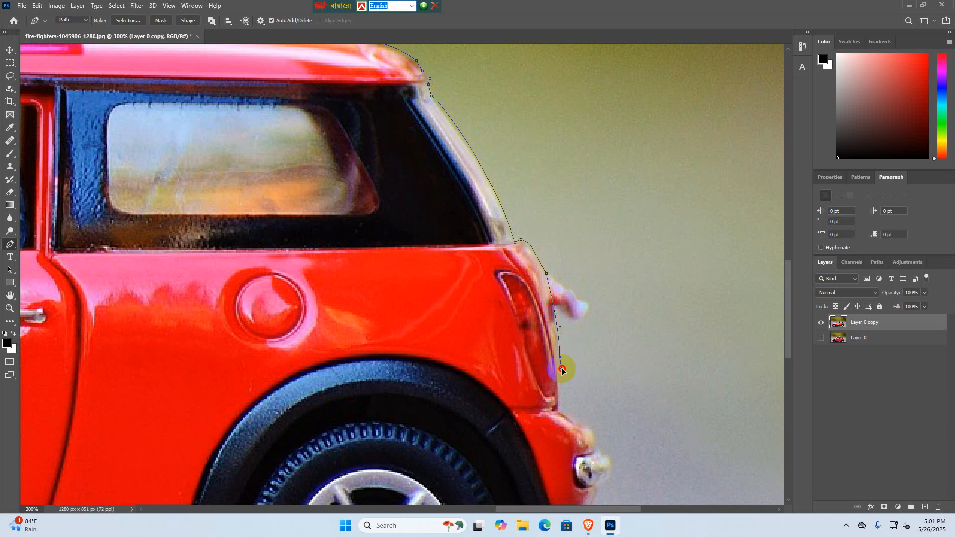
{"action": "left_click", "coordinate": [561, 411]}
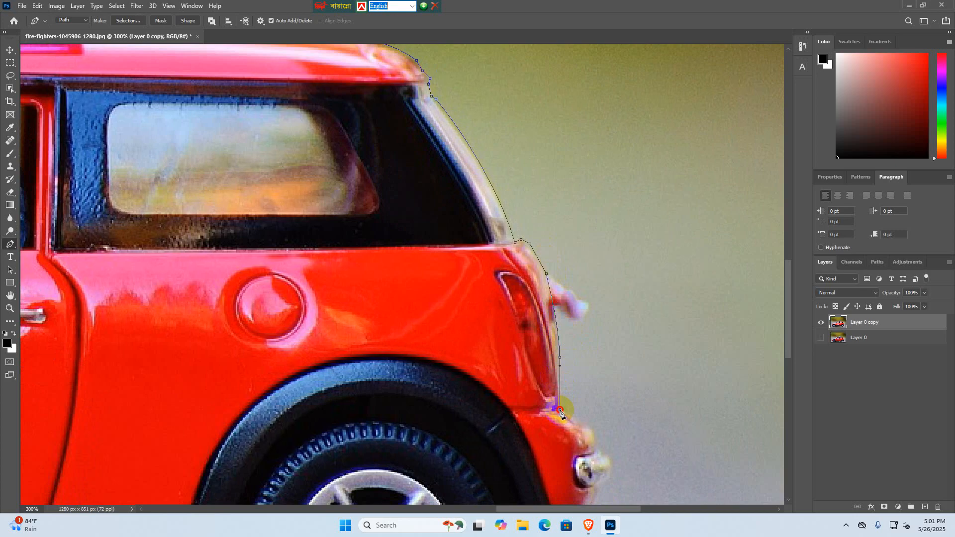
- Trace the rear bumper's outline around its chrome end with curved segments down to its lower corner
{"action": "left_click_drag", "start_coordinate": [561, 411], "coordinate": [448, 221]}
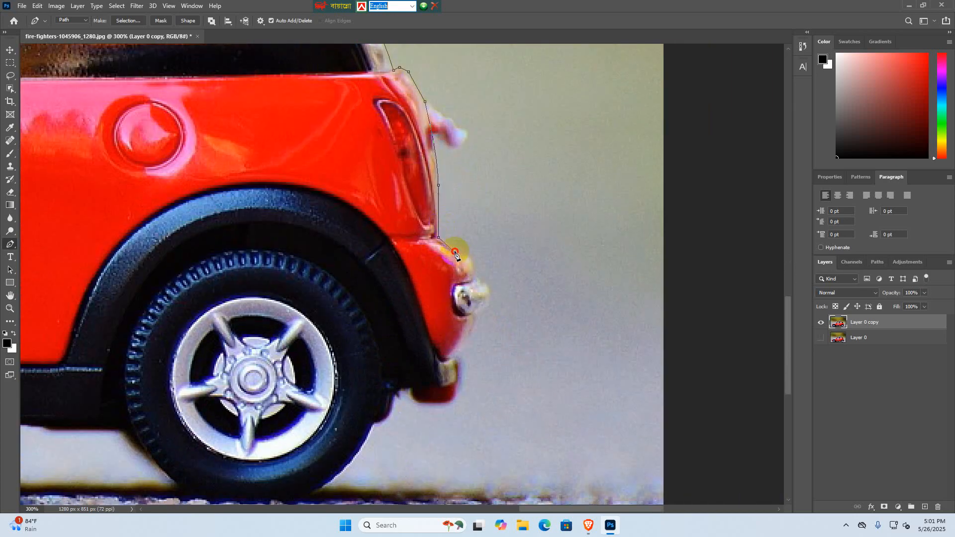
{"action": "left_click_drag", "start_coordinate": [474, 274], "coordinate": [441, 367]}
{"action": "left_click", "coordinate": [474, 275], "text": "alt"}
{"action": "left_click_drag", "start_coordinate": [450, 400], "coordinate": [426, 430]}
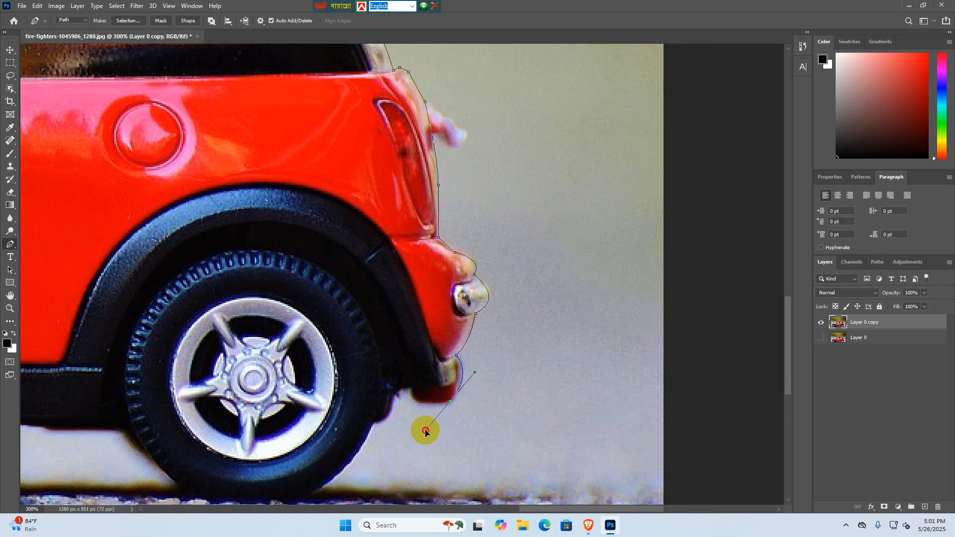
- Trace the rear bumper's underside and the small gap beside it down to the rear tyre's outer edge
{"action": "left_click", "coordinate": [450, 401], "text": "alt"}
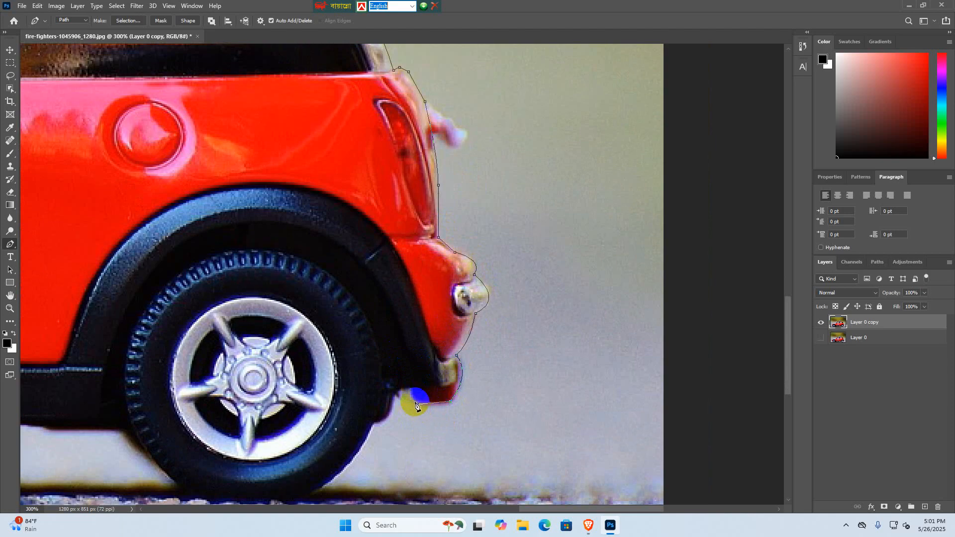
{"action": "left_click_drag", "start_coordinate": [413, 401], "coordinate": [399, 397]}
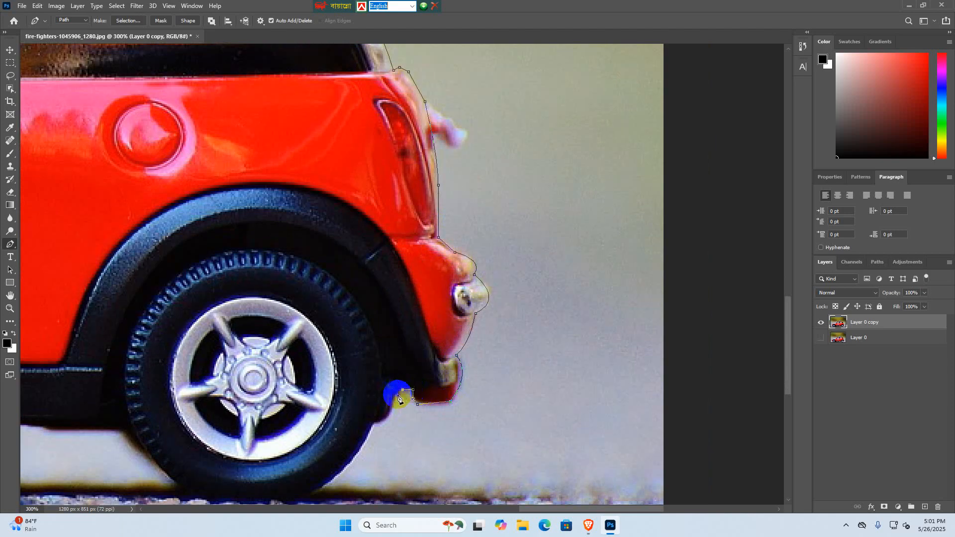
{"action": "left_click", "coordinate": [394, 402]}
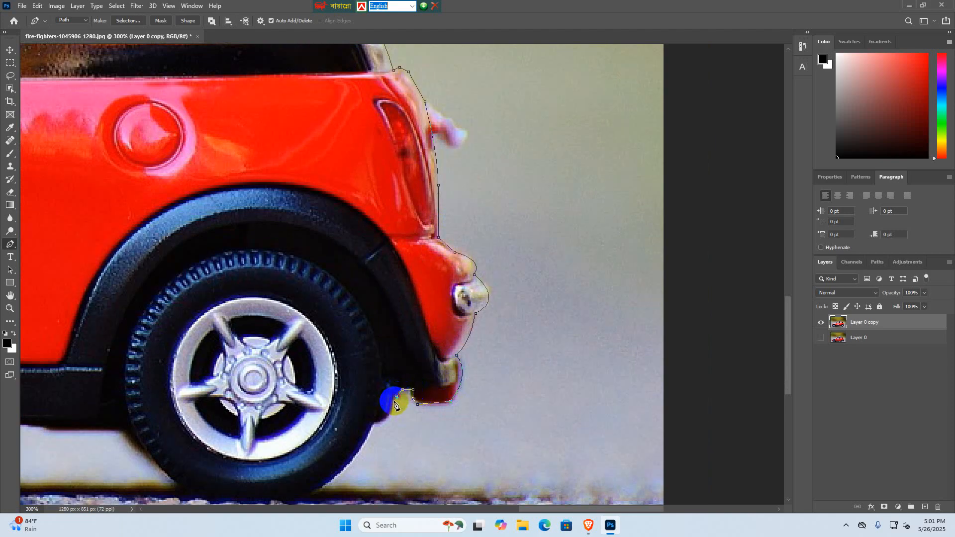
{"action": "left_click_drag", "start_coordinate": [376, 426], "coordinate": [536, 310]}
{"action": "left_click", "coordinate": [375, 424], "text": "alt"}
- Curve the path around the bottom of the rear tyre and up its front side to the underside of the sill
{"action": "left_click_drag", "start_coordinate": [443, 387], "coordinate": [391, 410]}
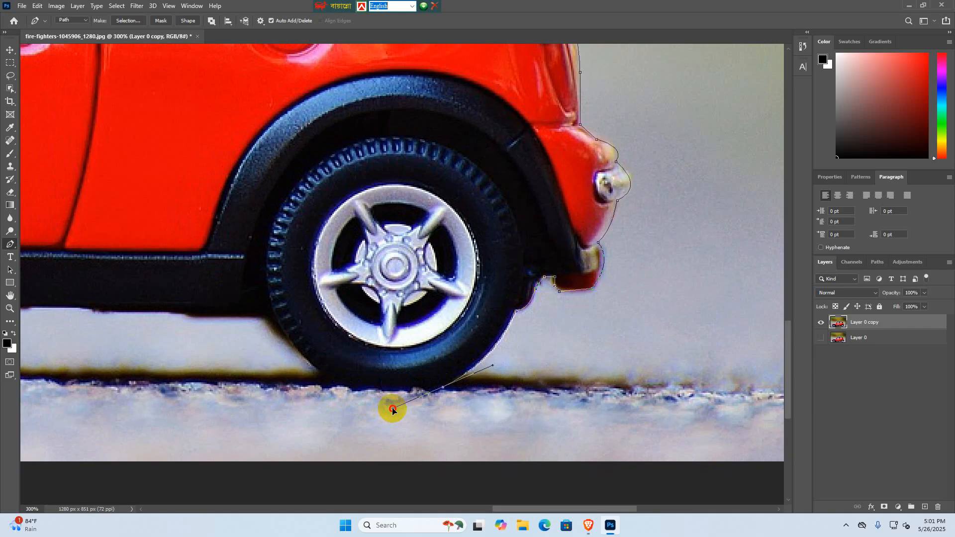
{"action": "left_click", "coordinate": [442, 388], "text": "alt"}
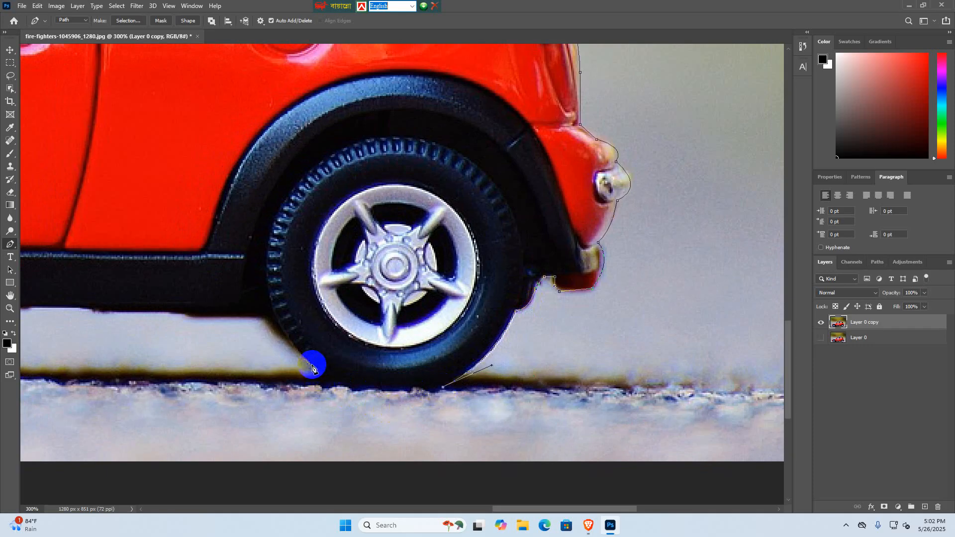
{"action": "left_click_drag", "start_coordinate": [312, 365], "coordinate": [262, 318]}
{"action": "left_click_drag", "start_coordinate": [306, 365], "coordinate": [497, 384]}
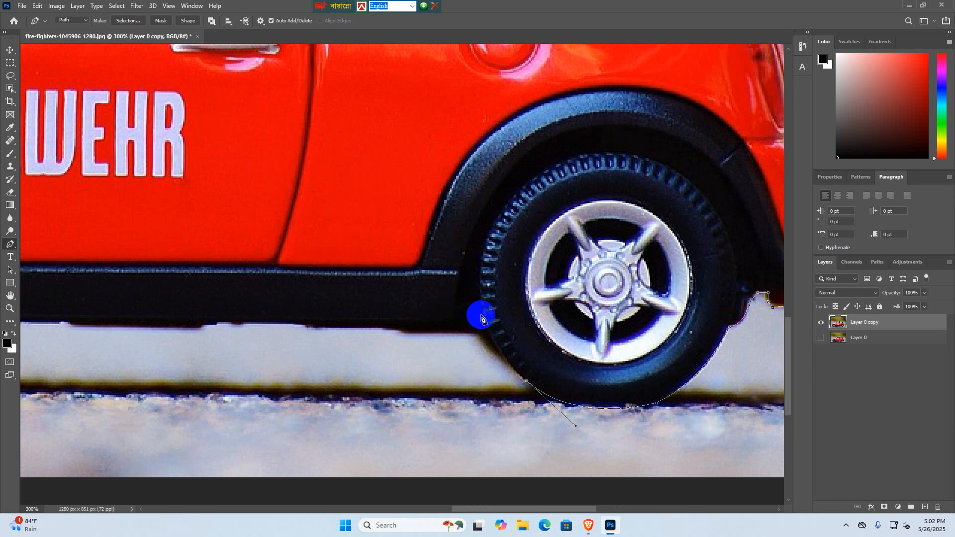
{"action": "left_click_drag", "start_coordinate": [481, 315], "coordinate": [469, 277]}
{"action": "left_click", "coordinate": [482, 315], "text": "alt"}
- Run the path along the underside of the door sill from the rear wheel to just behind the front wheel
{"action": "left_click_drag", "start_coordinate": [320, 319], "coordinate": [637, 327]}
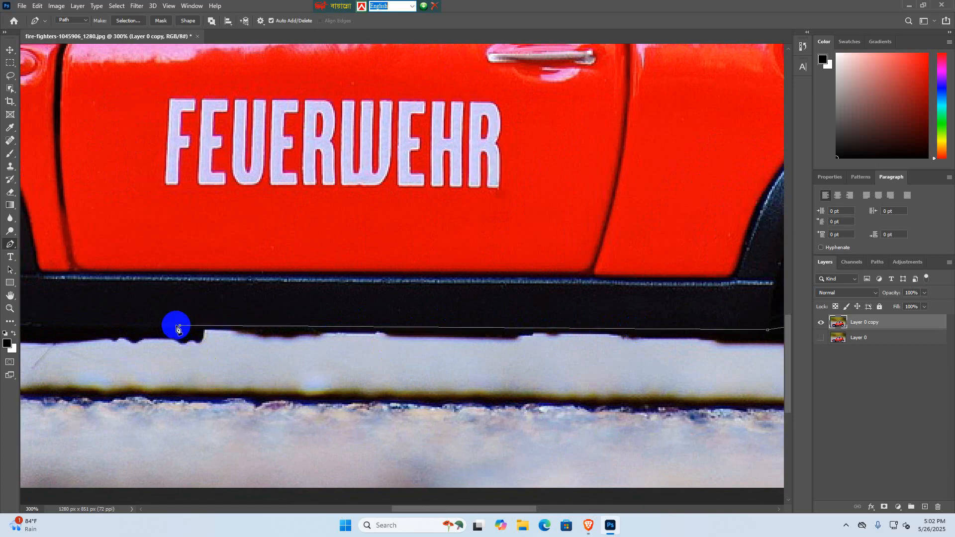
{"action": "left_click_drag", "start_coordinate": [179, 324], "coordinate": [592, 362]}
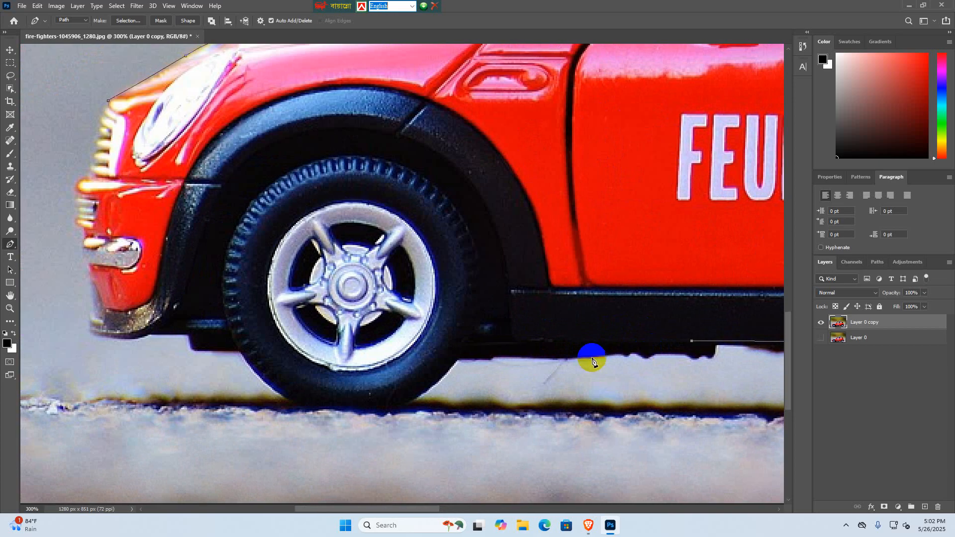
{"action": "left_click", "coordinate": [517, 342]}
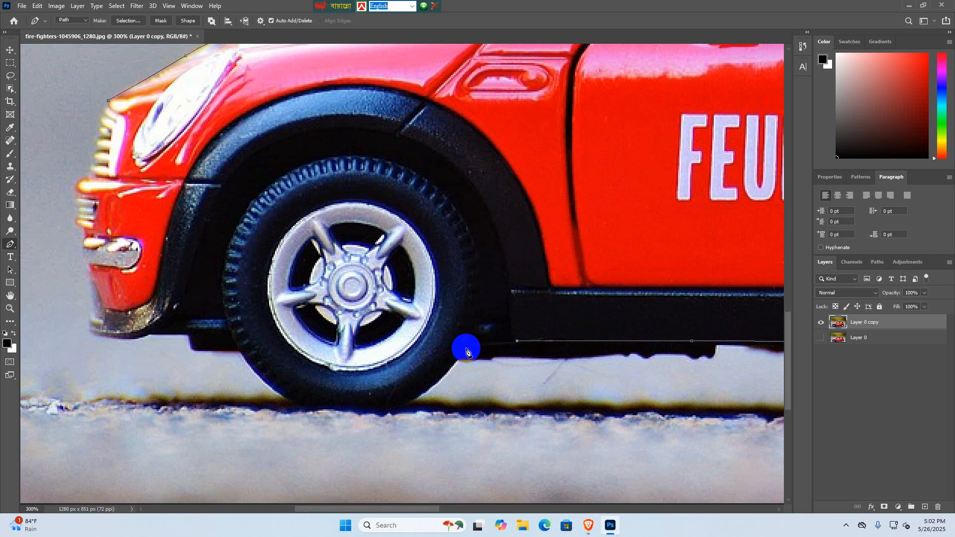
- Curve the path around the bottom of the front tyre and up its front side to the black trim, correcting the anchor handles
{"action": "left_click_drag", "start_coordinate": [432, 382], "coordinate": [525, 333]}
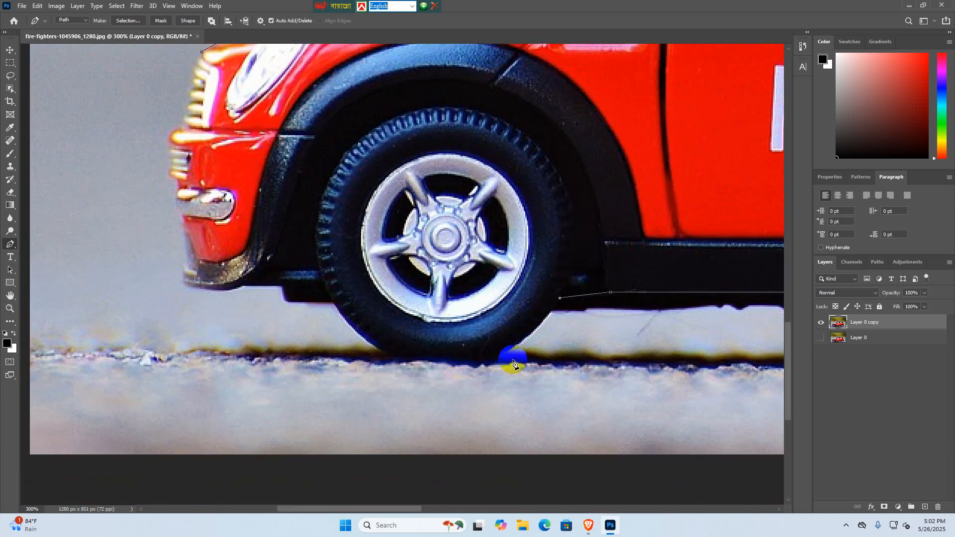
{"action": "left_click_drag", "start_coordinate": [487, 362], "coordinate": [442, 376]}
{"action": "left_click", "coordinate": [490, 366], "text": "alt"}
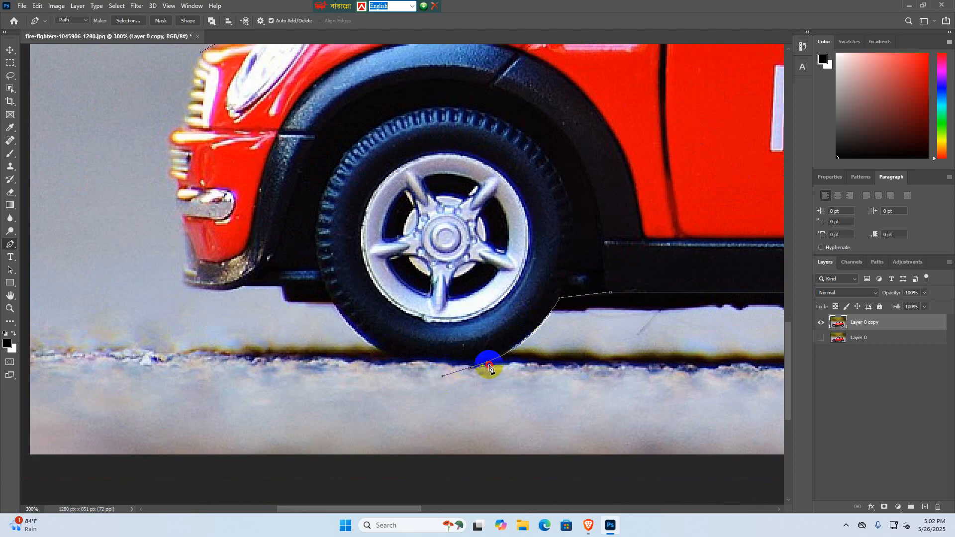
{"action": "key", "text": "ctrl+z"}
{"action": "left_click", "coordinate": [487, 363], "text": "alt"}
{"action": "left_click_drag", "start_coordinate": [380, 354], "coordinate": [336, 324]}
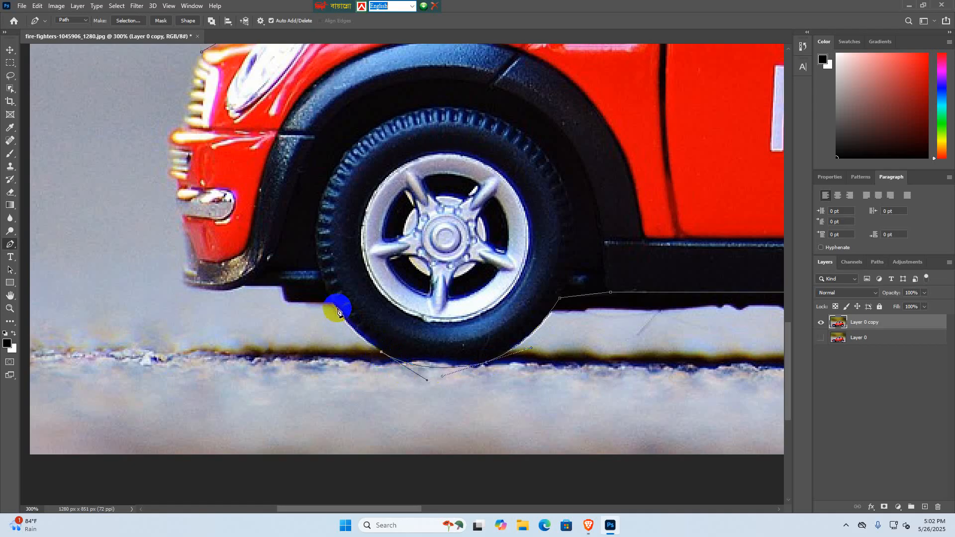
{"action": "mouse_move", "coordinate": [328, 294]}
{"action": "left_mouse_down"}
{"action": "mouse_move", "coordinate": [312, 260]}
{"action": "mouse_move", "coordinate": [319, 252]}
{"action": "mouse_move", "coordinate": [312, 254]}
{"action": "mouse_move", "coordinate": [331, 294]}
{"action": "left_mouse_up"}
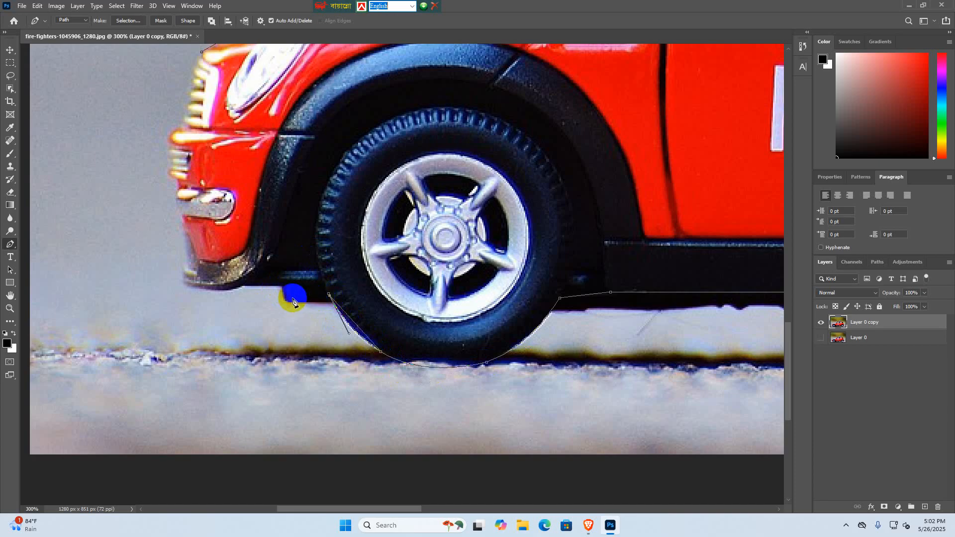
{"action": "key", "text": "ctrl+z"}
- Trace the black trim ahead of the front tyre and the front bumper's underside to its lower front corner
{"action": "left_click", "coordinate": [282, 291]}
{"action": "left_click", "coordinate": [277, 285]}
{"action": "left_click", "coordinate": [230, 288]}
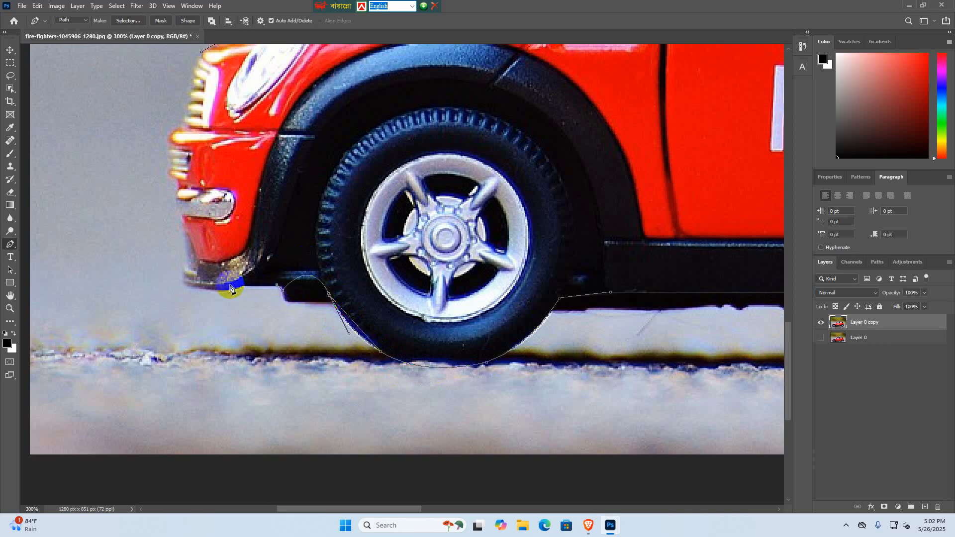
{"action": "left_click", "coordinate": [242, 287]}
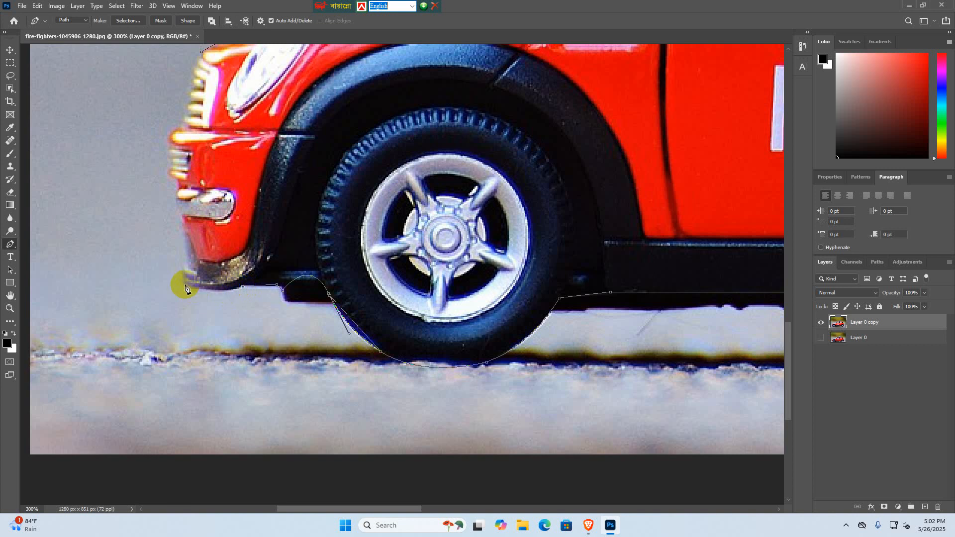
{"action": "left_click_drag", "start_coordinate": [182, 284], "coordinate": [253, 388]}
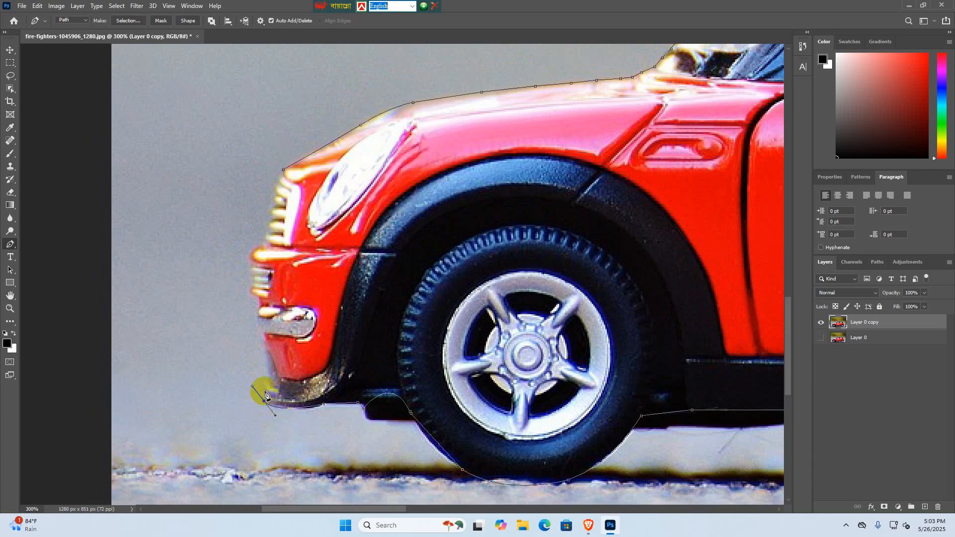
- Trace the front bumper and grille edge upward and close the path at its starting point on the bonnet's front corner
{"action": "left_click_drag", "start_coordinate": [264, 378], "coordinate": [260, 316]}
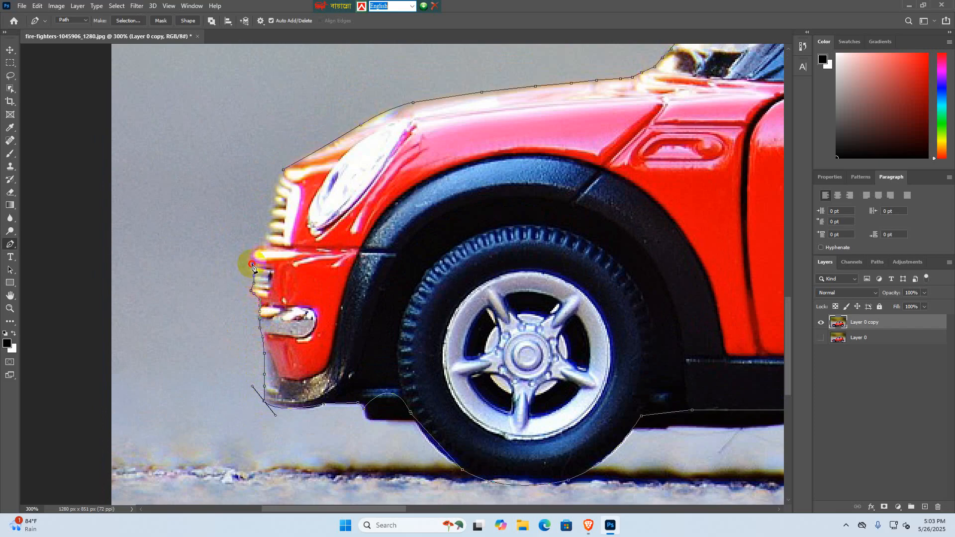
{"action": "left_click_drag", "start_coordinate": [258, 249], "coordinate": [280, 188]}
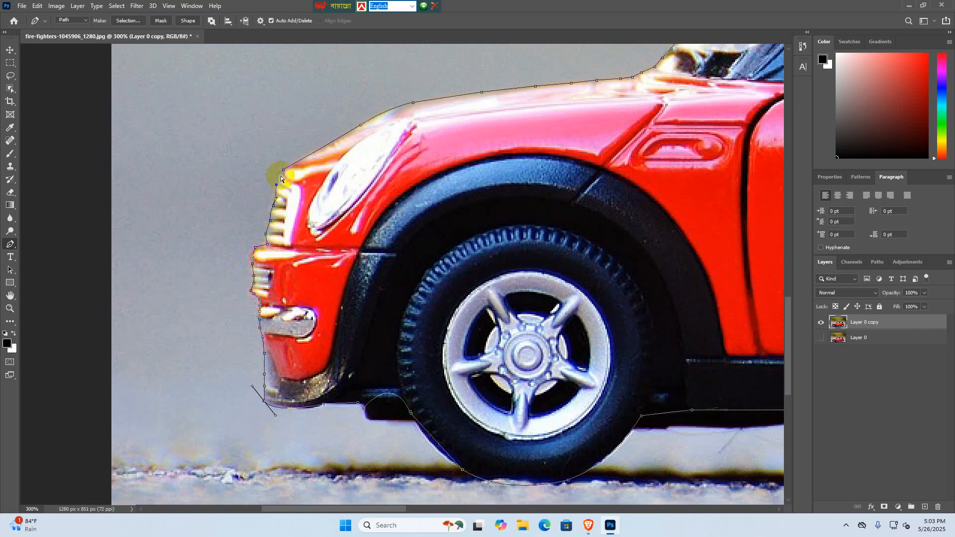
{"action": "key", "text": "ctrl+minus"}
{"action": "key", "text": "ctrl+plus"}
{"action": "key", "text": "ctrl+plus"}
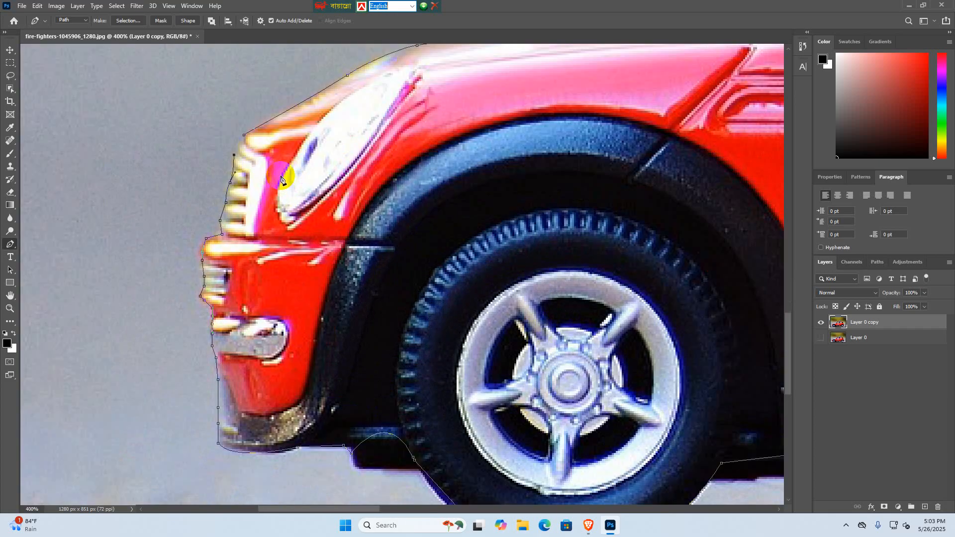
{"action": "left_click", "coordinate": [244, 136]}
{"action": "scroll", "coordinate": [258, 171], "scroll_direction": "up", "scroll_amount": 3}
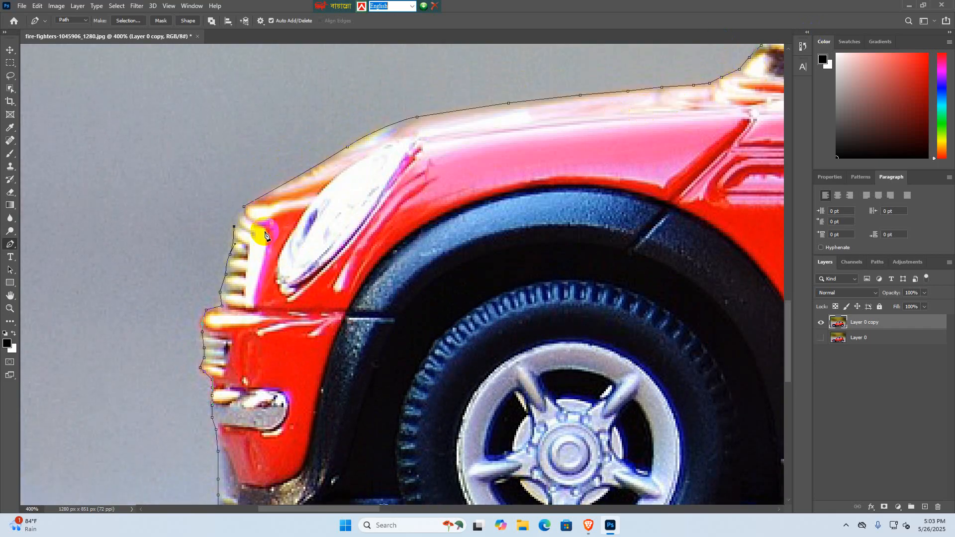
{"action": "left_click", "coordinate": [244, 207]}
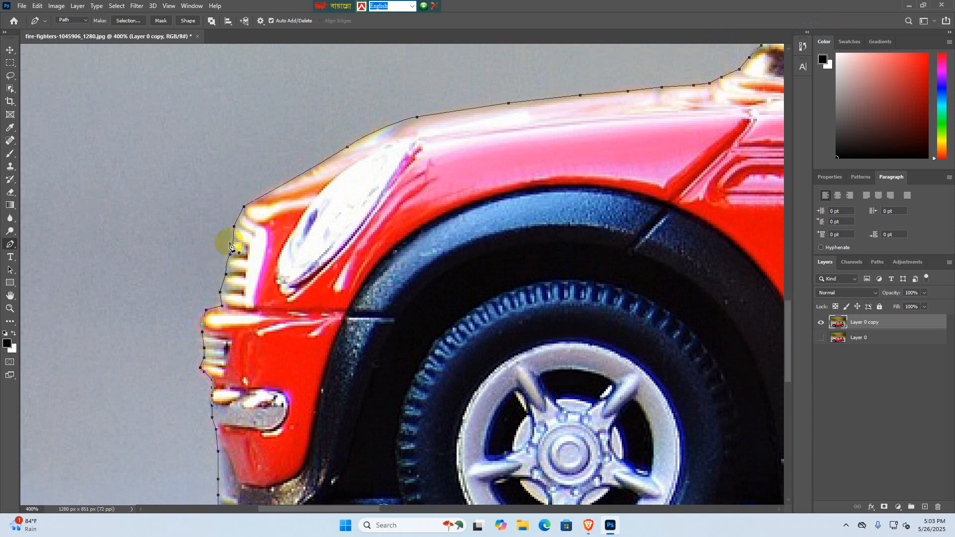
- Convert the closed path around the whole car into a selection
{"action": "key", "text": "ctrl+minus"}
{"action": "key", "text": "ctrl+minus"}
{"action": "key", "text": "ctrl+minus"}
{"action": "key", "text": "ctrl+minus"}
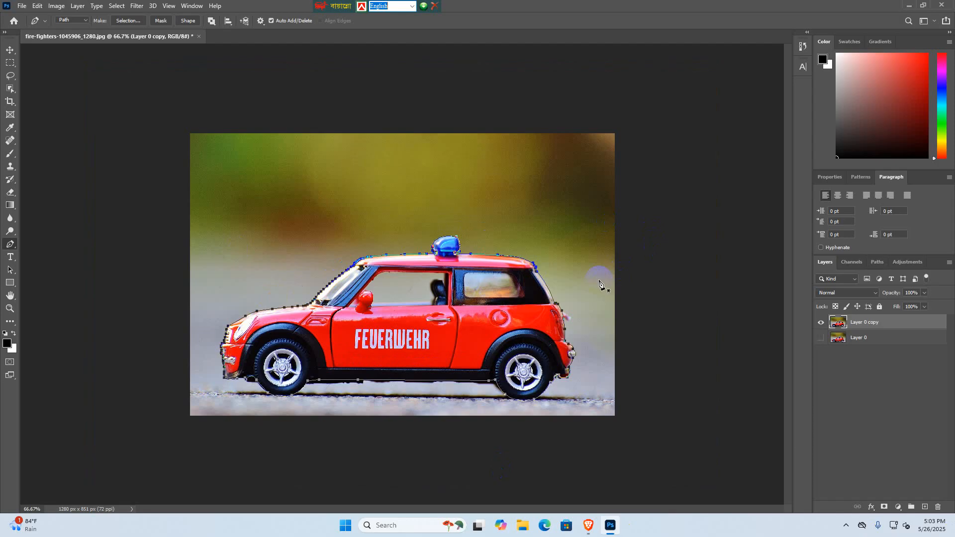
{"action": "key", "text": "ctrl+Return"}
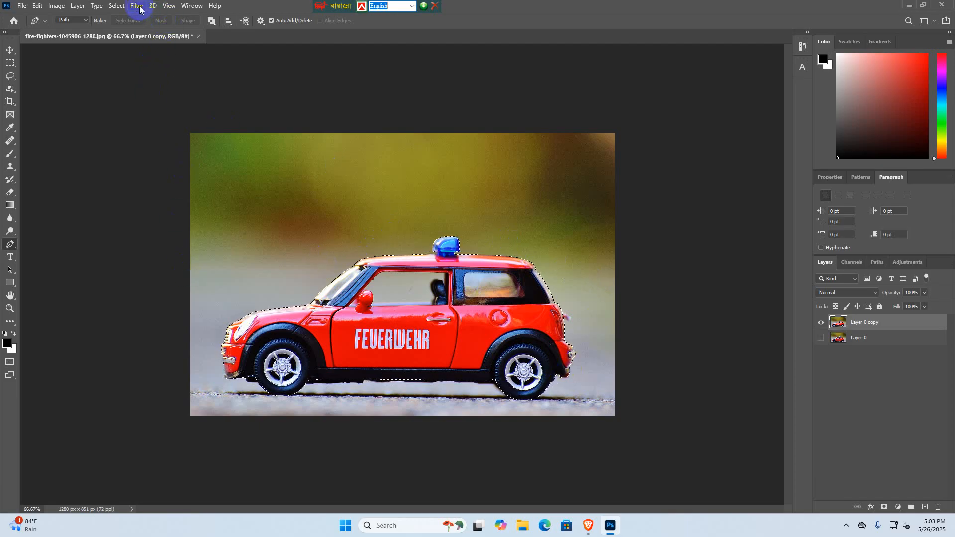
- Invert the car selection and delete the photo background from the duplicated layer
{"action": "left_click", "coordinate": [115, 7]}
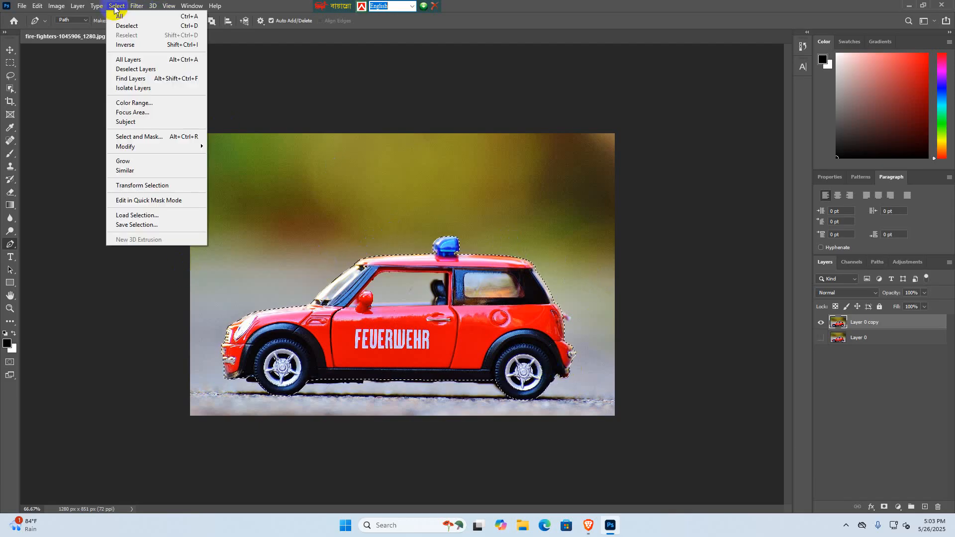
{"action": "left_click", "coordinate": [140, 48]}
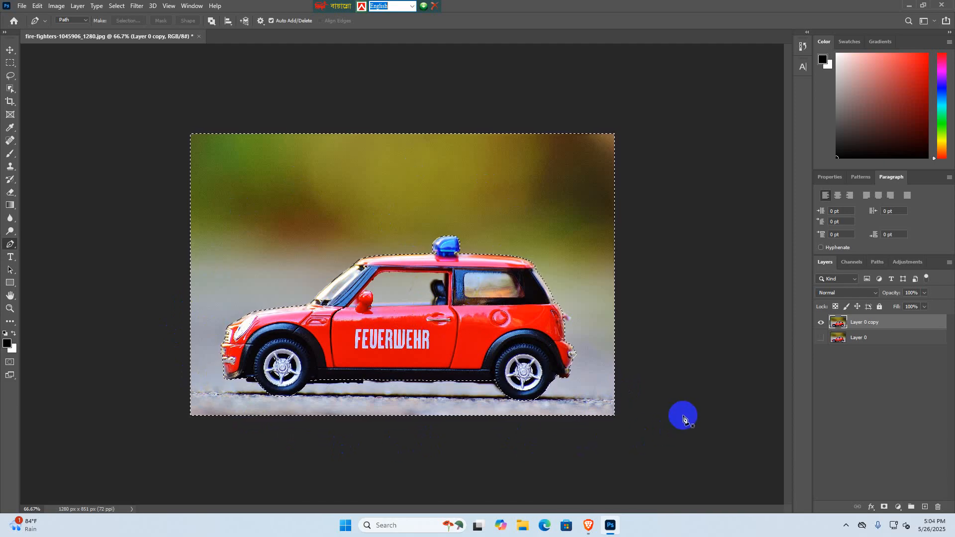
{"action": "key", "text": "Delete"}
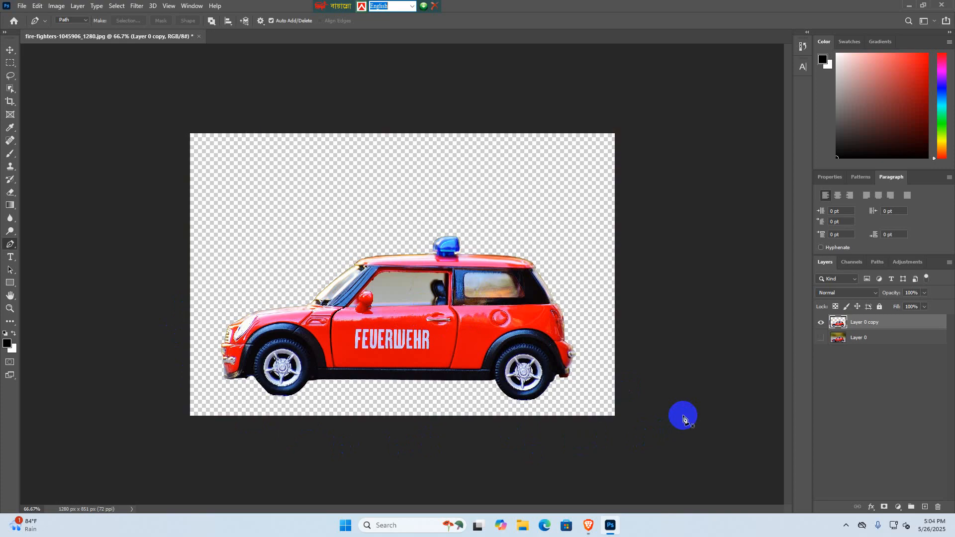
{"action": "left_click", "coordinate": [607, 379]}
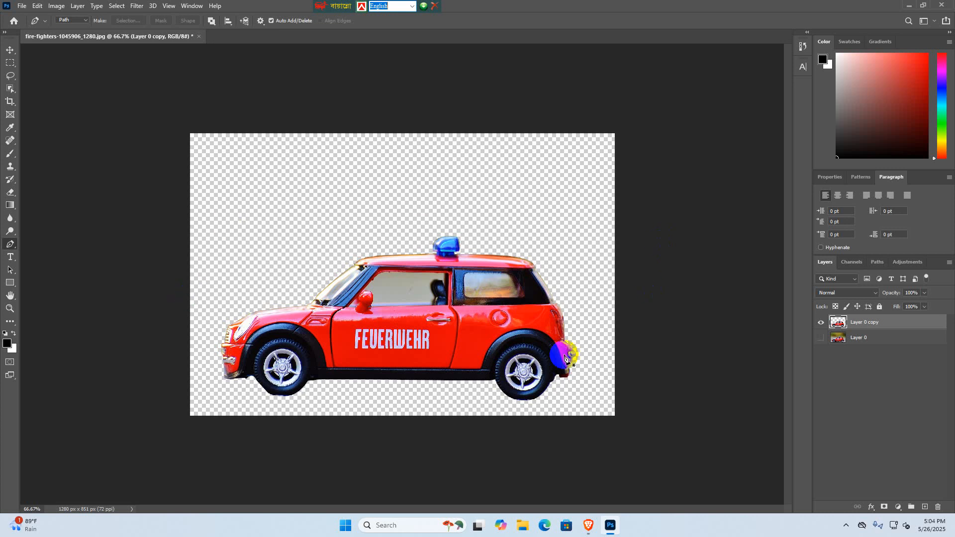
- Switch to the Pixabay page in Brave, dismiss the download thank-you message and look through the related free images
{"action": "left_click", "coordinate": [589, 526]}
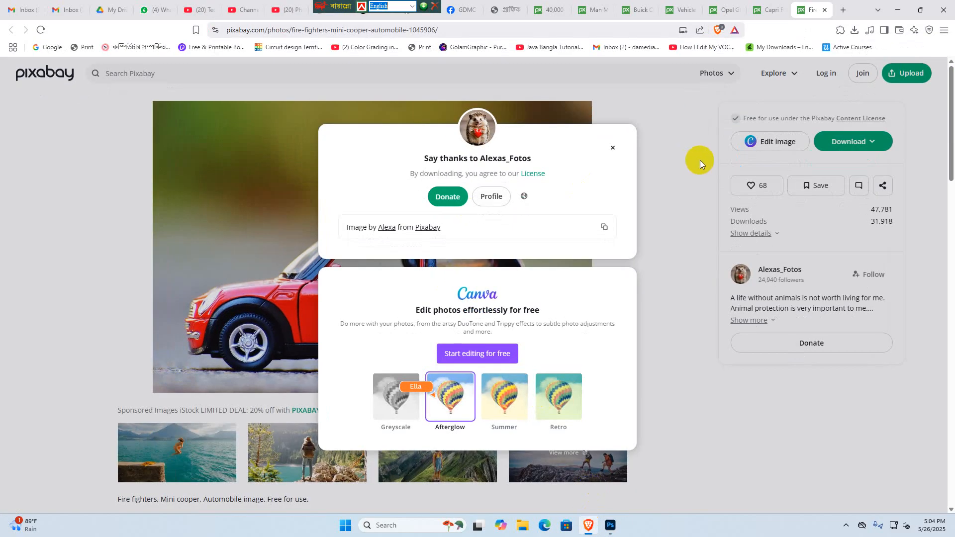
{"action": "left_click", "coordinate": [612, 149]}
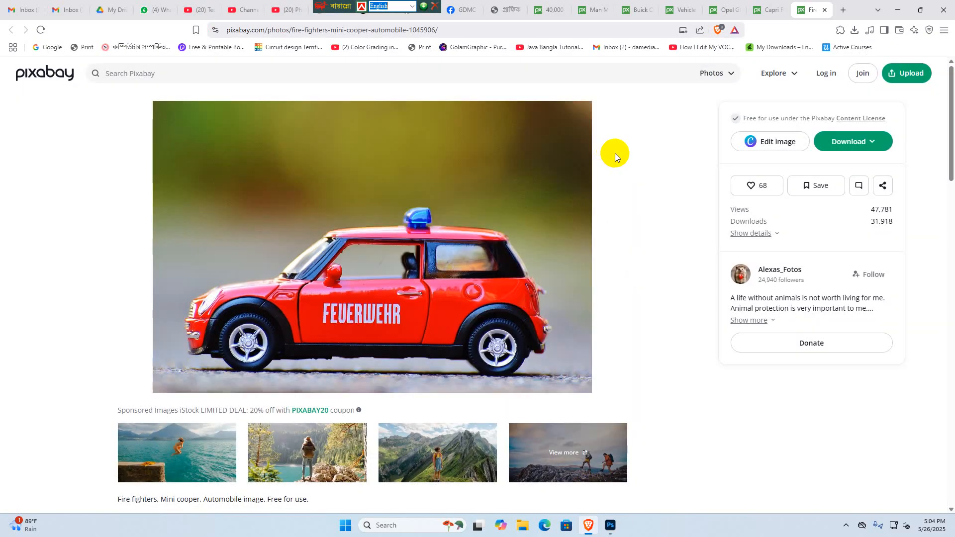
{"action": "scroll", "coordinate": [129, 188], "scroll_direction": "down", "scroll_amount": 10}
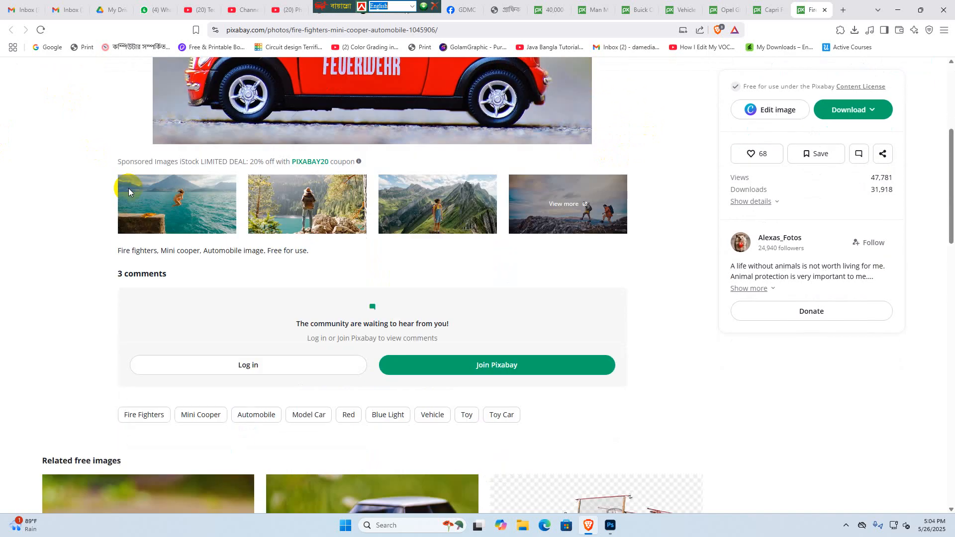
{"action": "scroll", "coordinate": [288, 373], "scroll_direction": "down", "scroll_amount": 8}
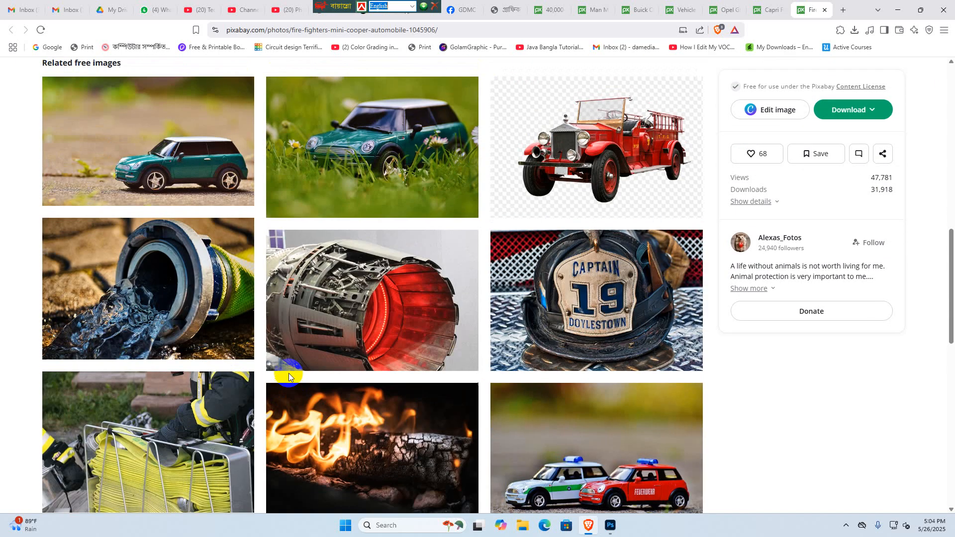
{"action": "scroll", "coordinate": [289, 376], "scroll_direction": "down", "scroll_amount": 6}
{"action": "scroll", "coordinate": [289, 376], "scroll_direction": "up", "scroll_amount": 12}
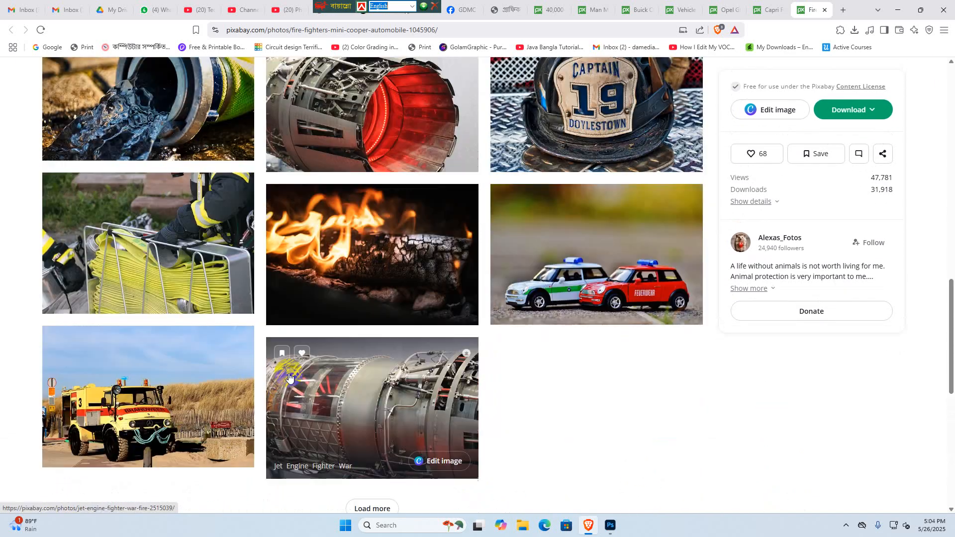
{"action": "scroll", "coordinate": [289, 377], "scroll_direction": "up", "scroll_amount": 12}
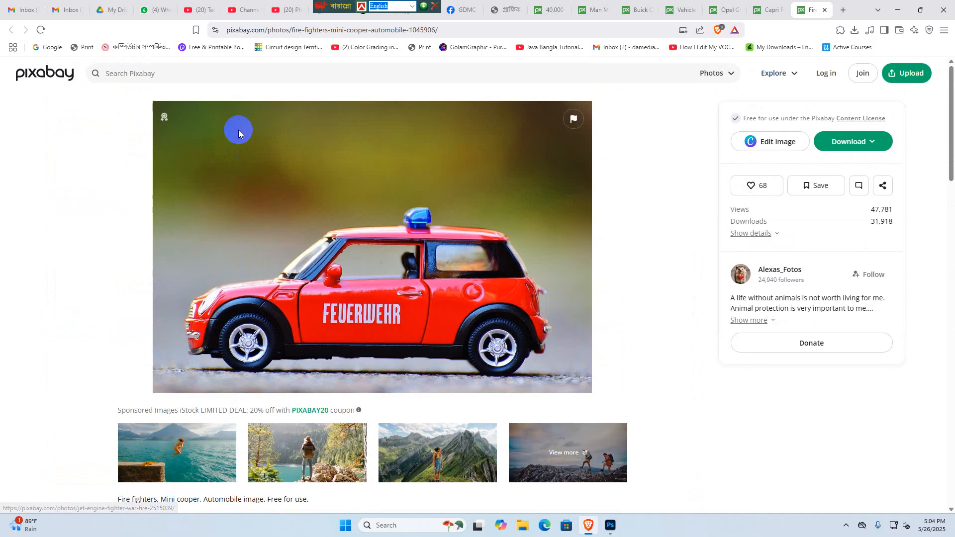
- Search Pixabay's photos for "road"
{"action": "left_click", "coordinate": [188, 76]}
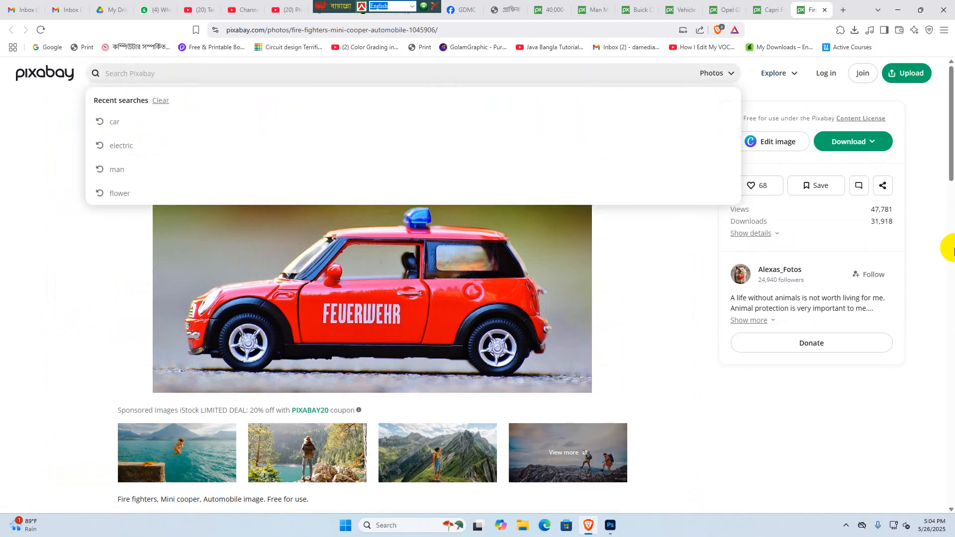
{"action": "type", "text": "r"}
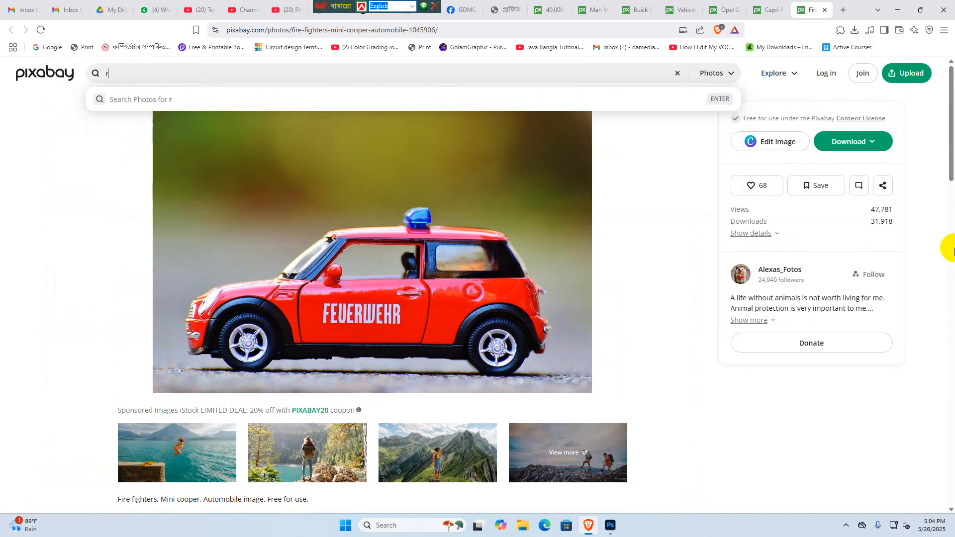
{"action": "type", "text": "oad"}
{"action": "key", "text": "Return"}
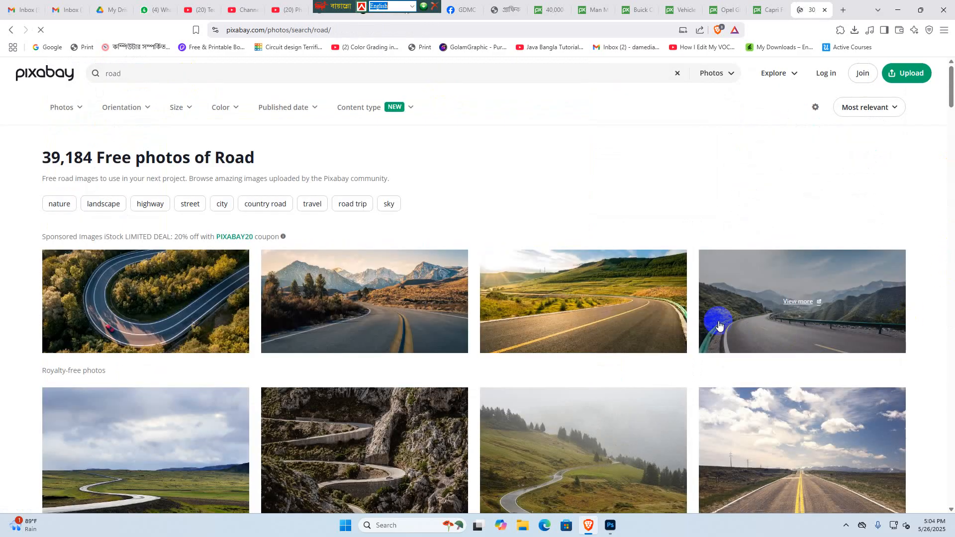
- Look through the Pixabay road photos for one that suits as a background for the car
{"action": "scroll", "coordinate": [491, 339], "scroll_direction": "down", "scroll_amount": 7}
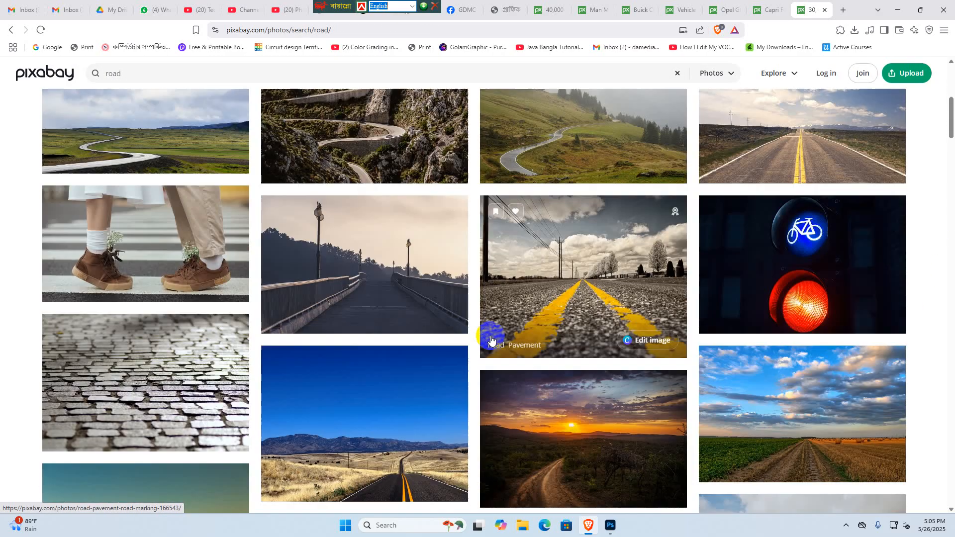
{"action": "scroll", "coordinate": [492, 336], "scroll_direction": "up", "scroll_amount": 3}
{"action": "scroll", "coordinate": [494, 335], "scroll_direction": "down", "scroll_amount": 17}
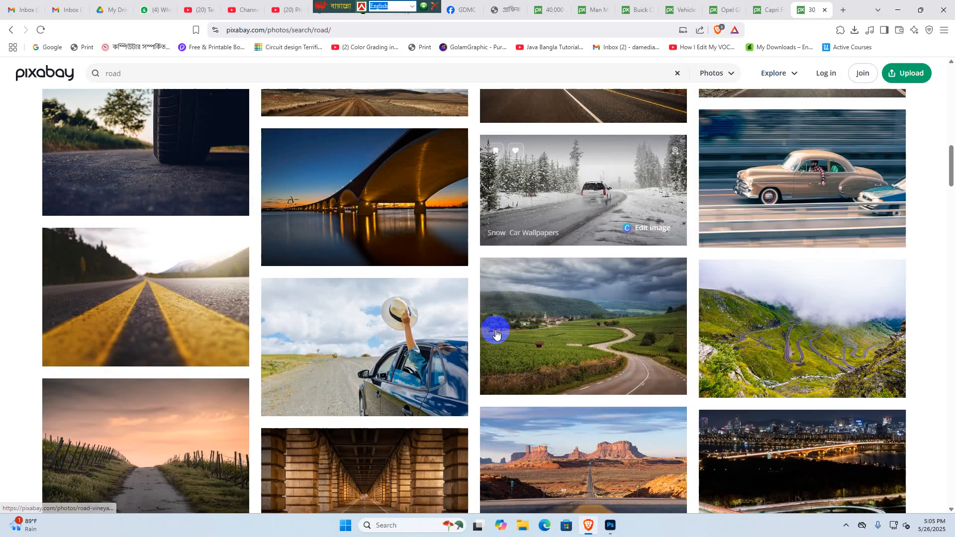
{"action": "scroll", "coordinate": [496, 333], "scroll_direction": "down", "scroll_amount": 8}
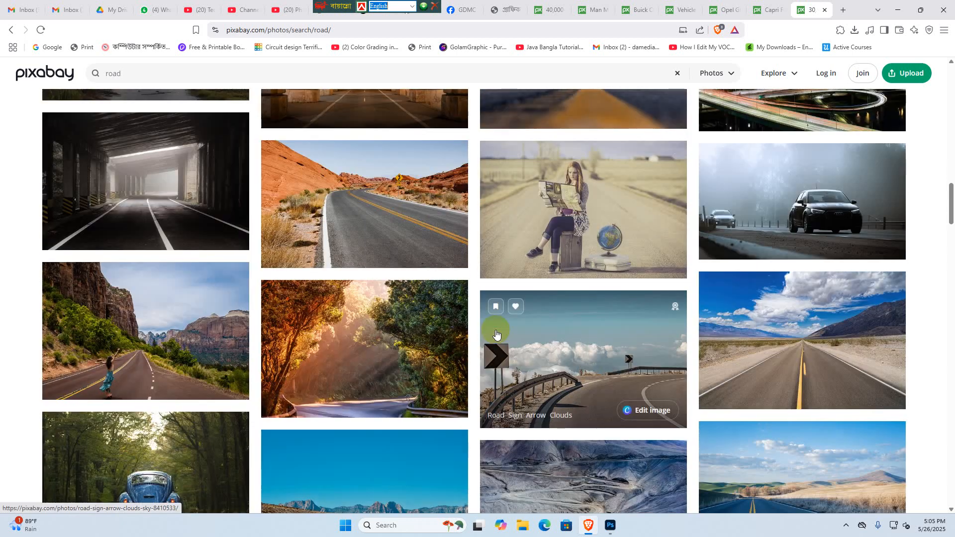
{"action": "scroll", "coordinate": [496, 333], "scroll_direction": "down", "scroll_amount": 5}
{"action": "scroll", "coordinate": [496, 333], "scroll_direction": "down", "scroll_amount": 8}
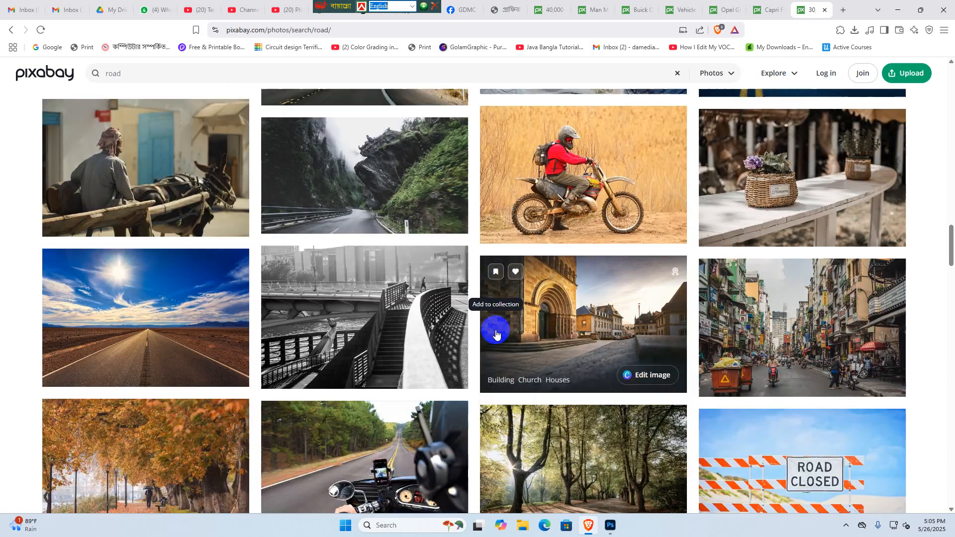
{"action": "scroll", "coordinate": [495, 333], "scroll_direction": "down", "scroll_amount": 6}
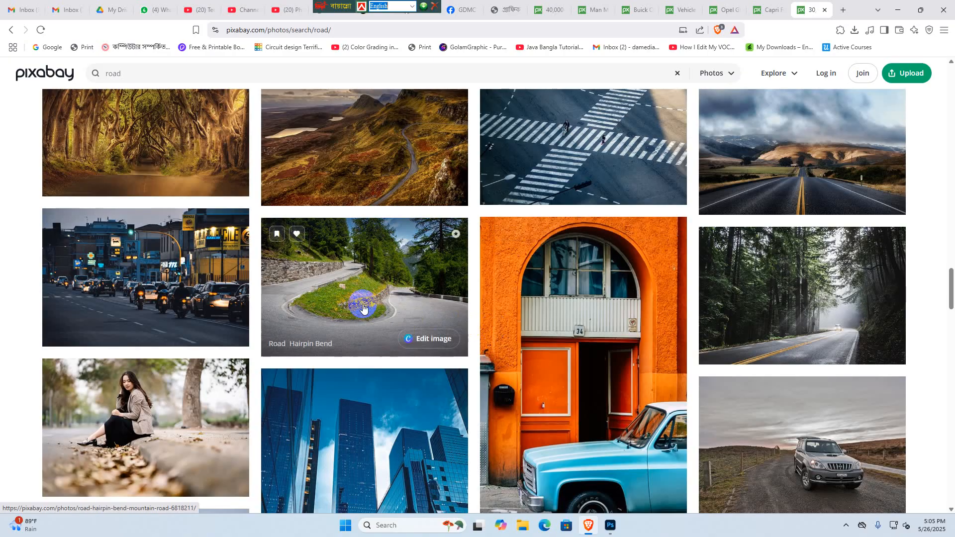
{"action": "scroll", "coordinate": [375, 278], "scroll_direction": "down", "scroll_amount": 1}
{"action": "scroll", "coordinate": [375, 278], "scroll_direction": "down", "scroll_amount": 11}
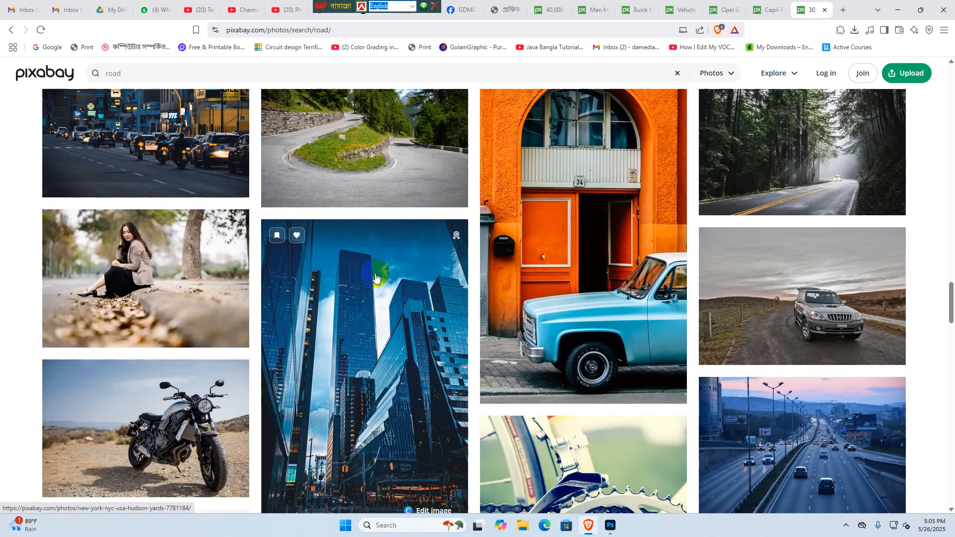
{"action": "scroll", "coordinate": [376, 275], "scroll_direction": "down", "scroll_amount": 9}
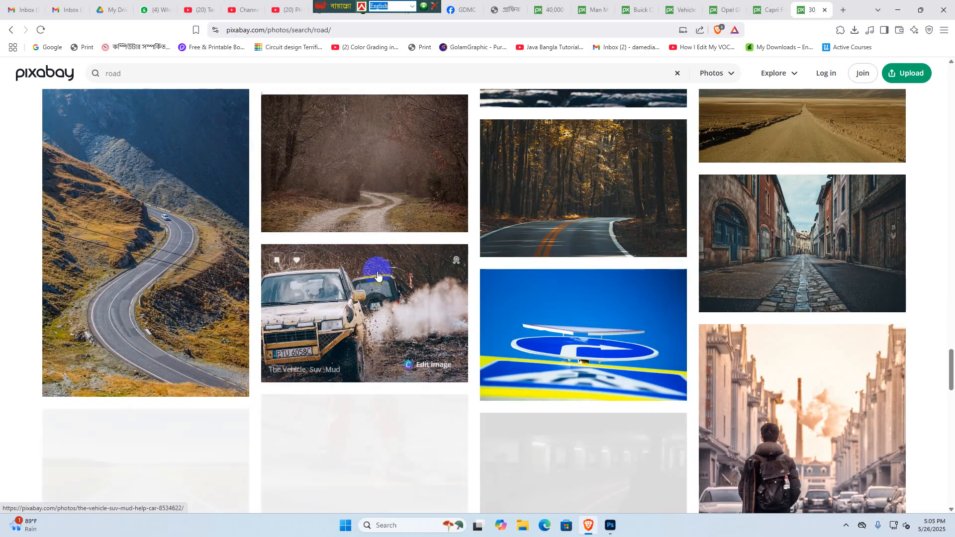
{"action": "scroll", "coordinate": [380, 275], "scroll_direction": "down", "scroll_amount": 4}
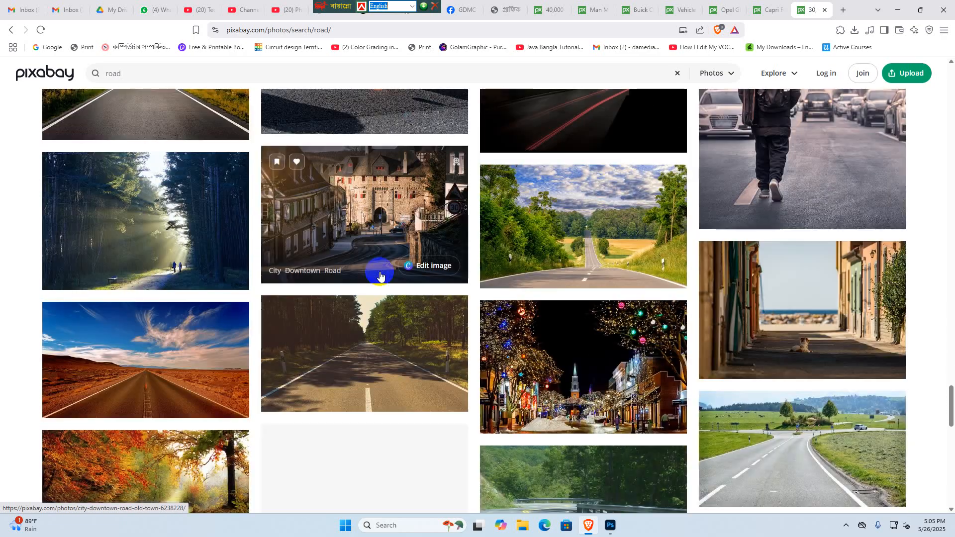
{"action": "scroll", "coordinate": [380, 275], "scroll_direction": "up", "scroll_amount": 3}
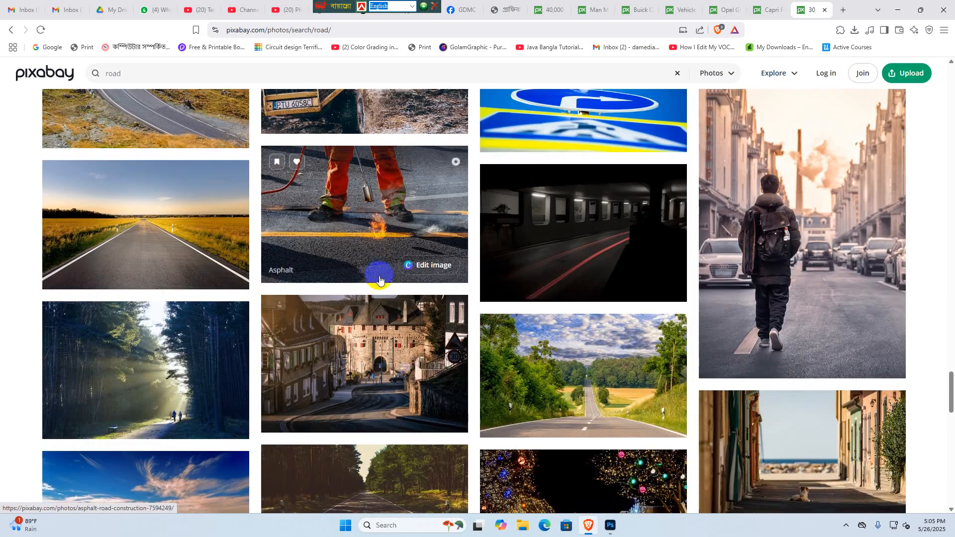
{"action": "scroll", "coordinate": [380, 275], "scroll_direction": "down", "scroll_amount": 5}
{"action": "scroll", "coordinate": [377, 273], "scroll_direction": "up", "scroll_amount": 3}
{"action": "scroll", "coordinate": [377, 273], "scroll_direction": "down", "scroll_amount": 4}
{"action": "scroll", "coordinate": [378, 297], "scroll_direction": "down", "scroll_amount": 6}
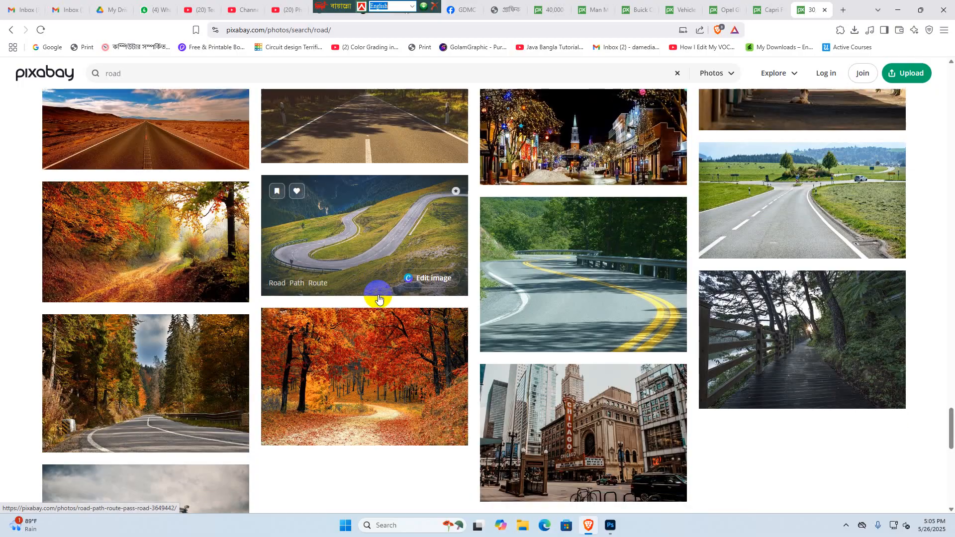
{"action": "scroll", "coordinate": [377, 295], "scroll_direction": "down", "scroll_amount": 5}
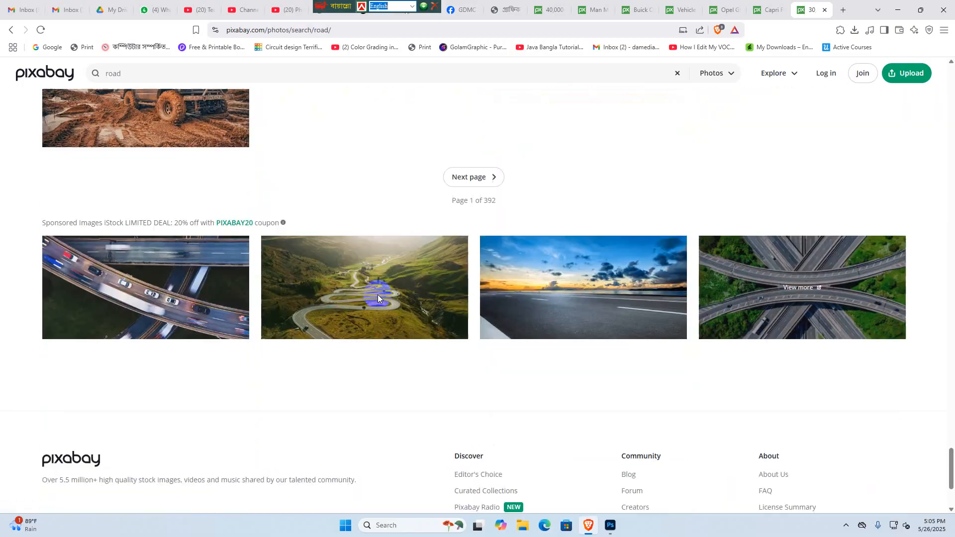
{"action": "scroll", "coordinate": [378, 295], "scroll_direction": "up", "scroll_amount": 12}
{"action": "scroll", "coordinate": [378, 294], "scroll_direction": "up", "scroll_amount": 16}
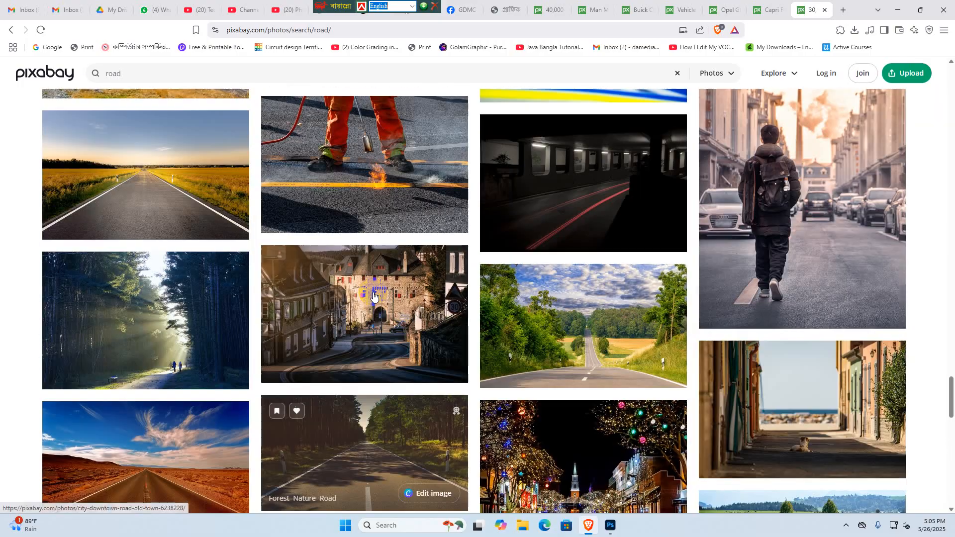
{"action": "scroll", "coordinate": [374, 296], "scroll_direction": "up", "scroll_amount": 9}
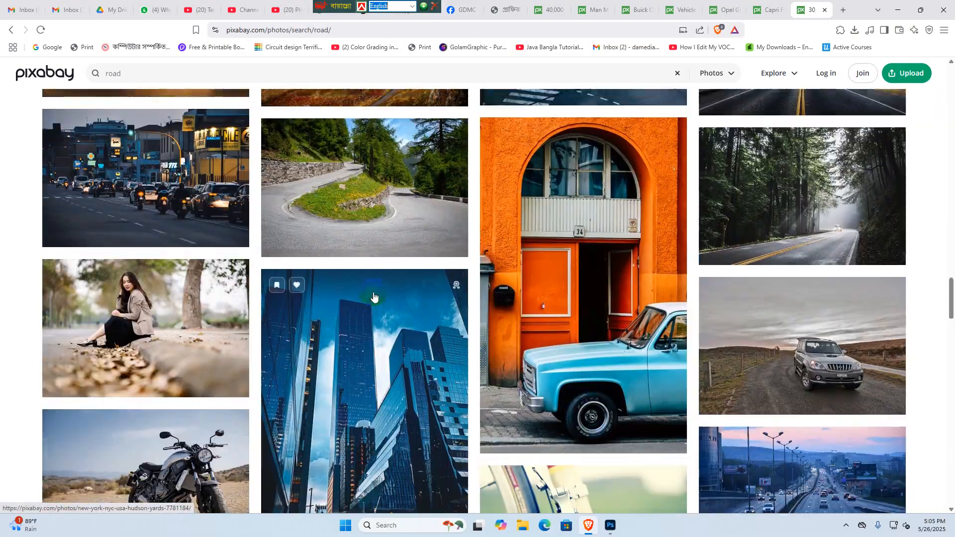
- Open the hairpin bend mountain road photo and download it as a 1280×856 JPG
{"action": "scroll", "coordinate": [368, 303], "scroll_direction": "down", "scroll_amount": 3}
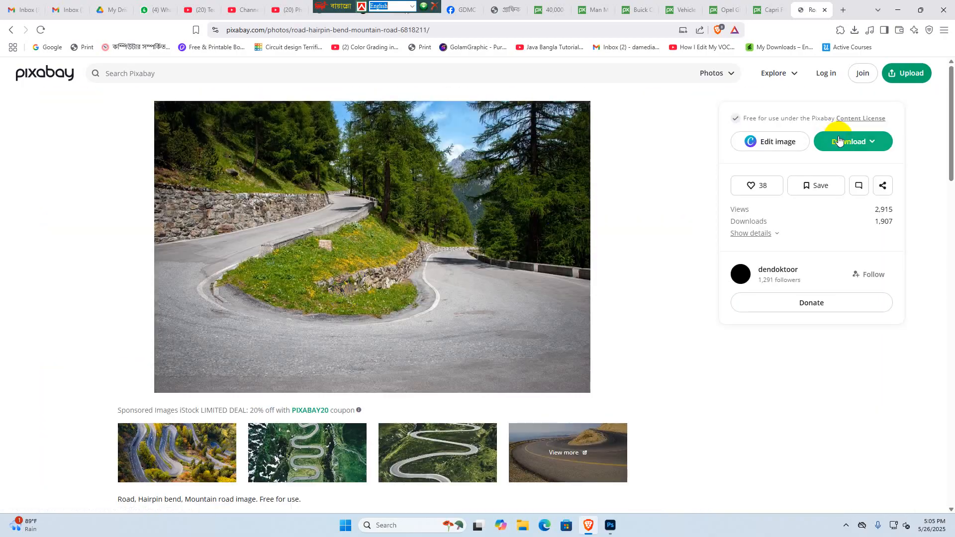
{"action": "left_click", "coordinate": [844, 143]}
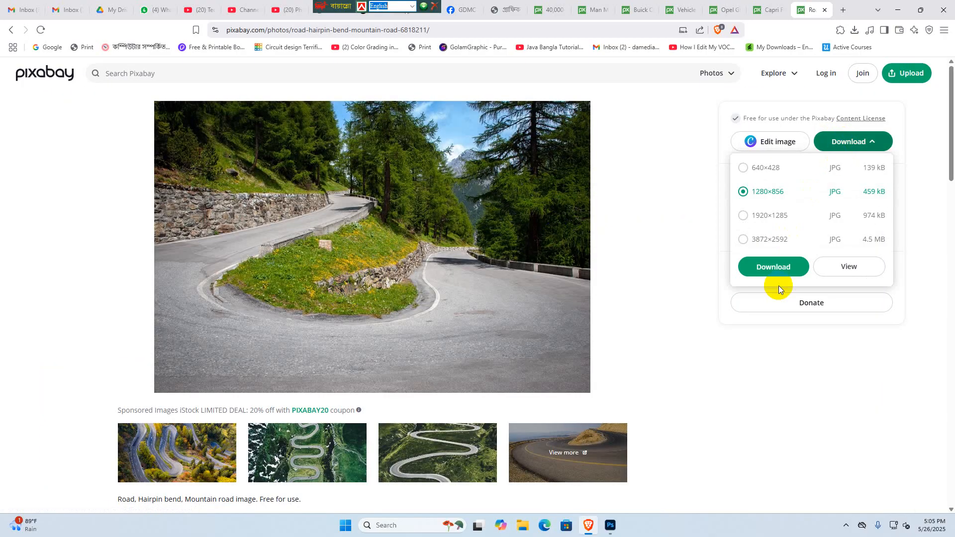
{"action": "left_click", "coordinate": [773, 268]}
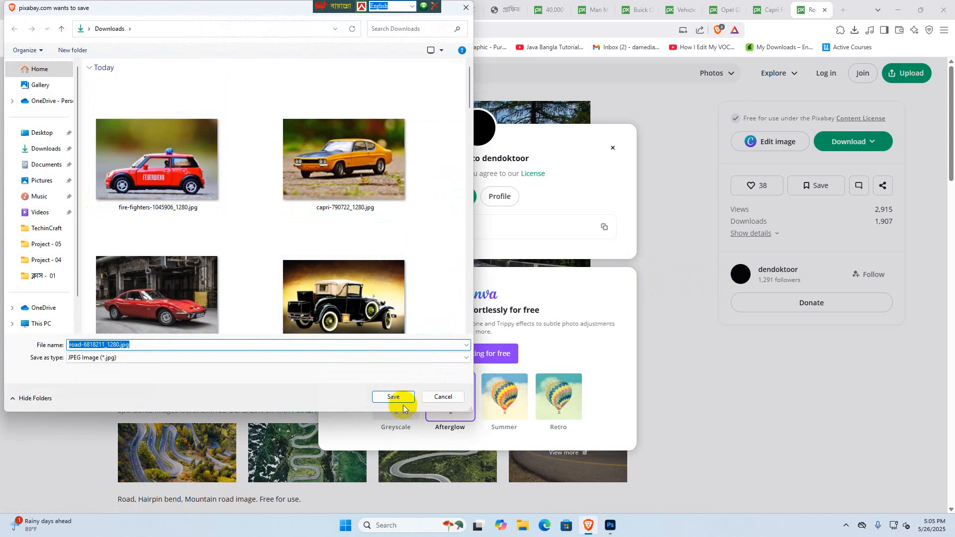
{"action": "left_click", "coordinate": [396, 337]}
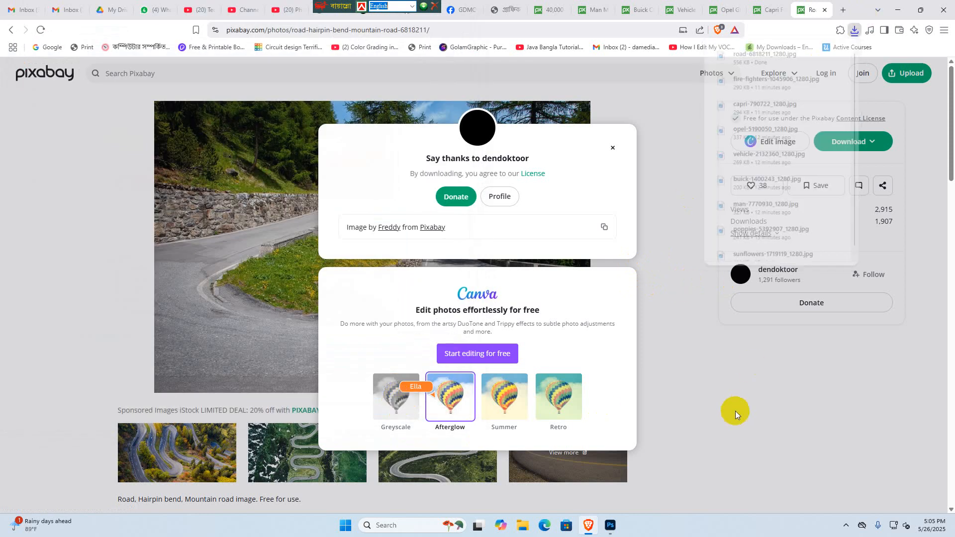
- Switch to Photoshop, keep the car cutout layer selected and visible, and open road-6818211_1280.jpg from the Downloads folder
{"action": "left_click", "coordinate": [610, 527]}
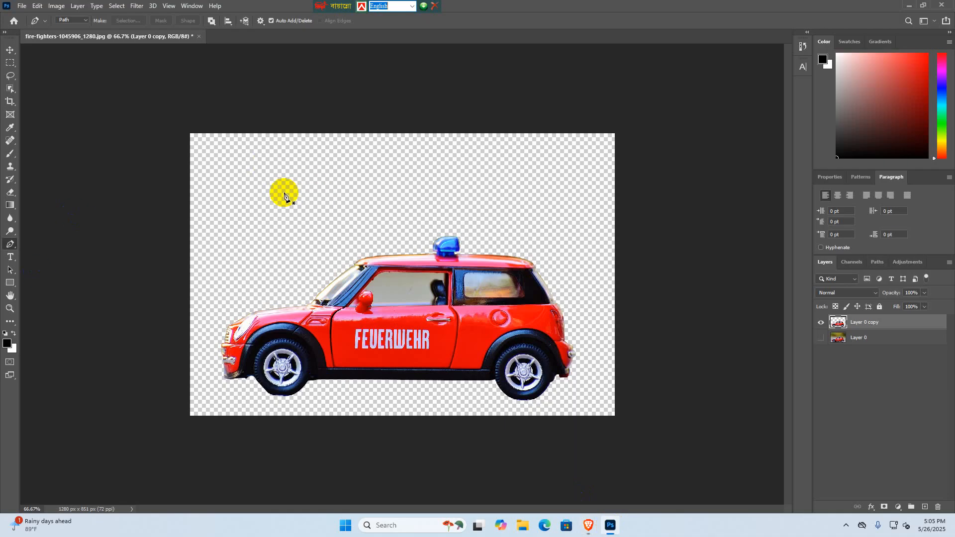
{"action": "left_click", "coordinate": [823, 378]}
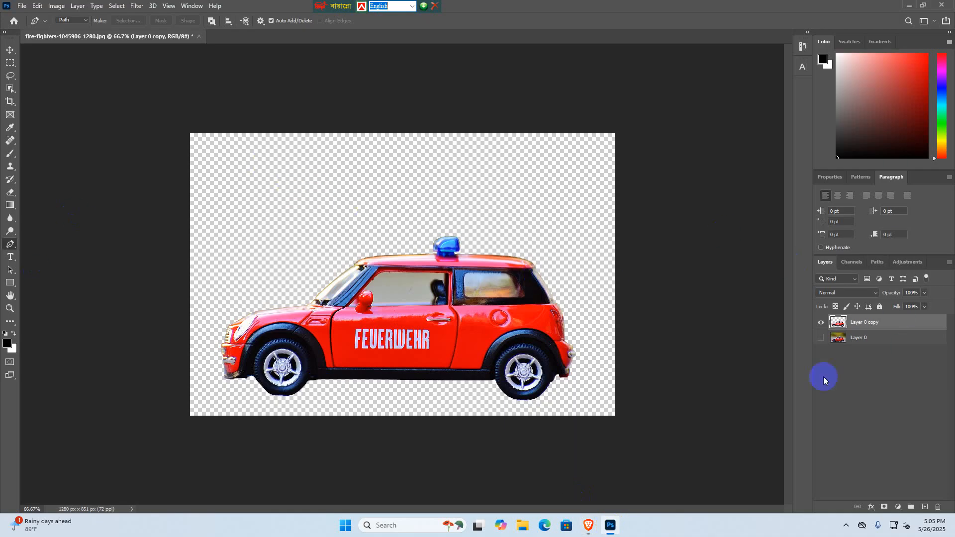
{"action": "left_click", "coordinate": [856, 324]}
{"action": "left_click", "coordinate": [820, 322]}
{"action": "left_click", "coordinate": [821, 322]}
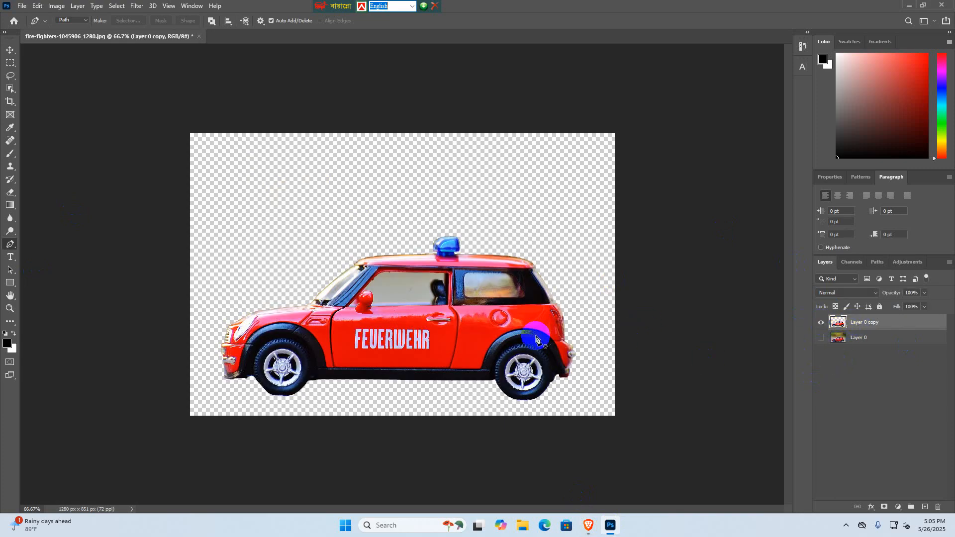
{"action": "left_click", "coordinate": [20, 7]}
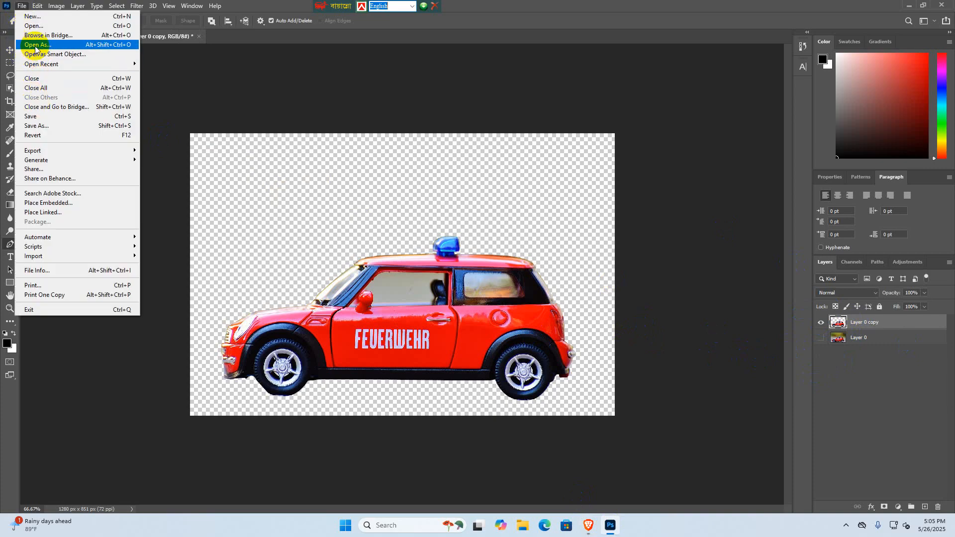
{"action": "left_click", "coordinate": [34, 26]}
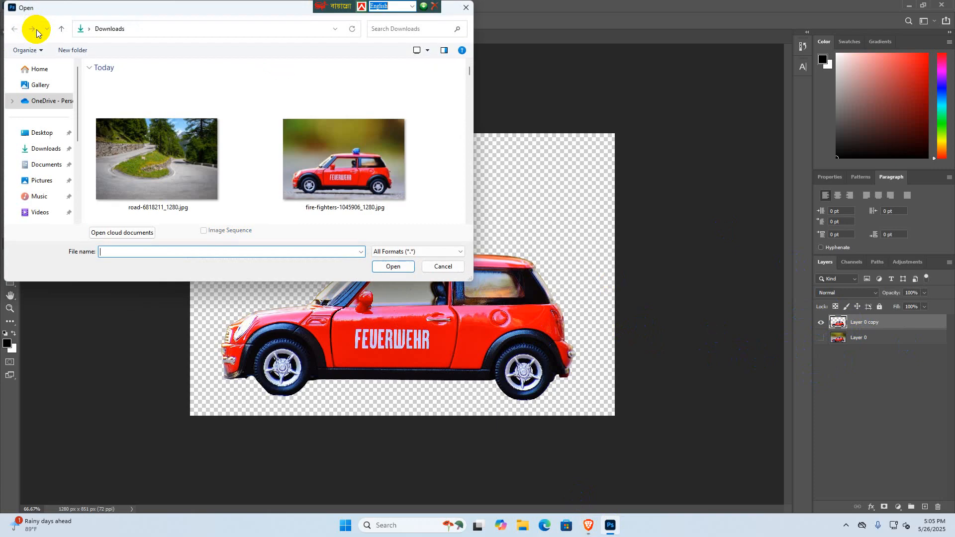
{"action": "left_click", "coordinate": [121, 146]}
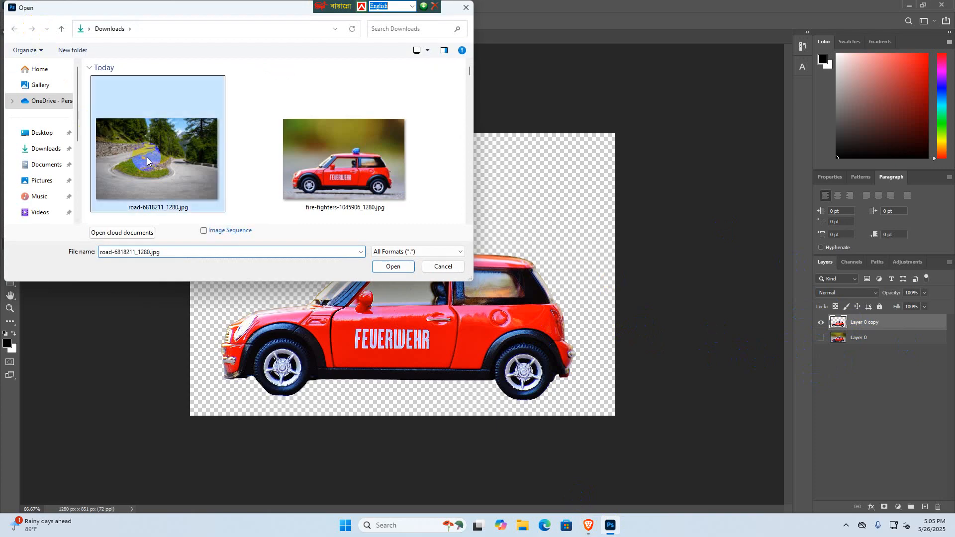
{"action": "left_click", "coordinate": [395, 267]}
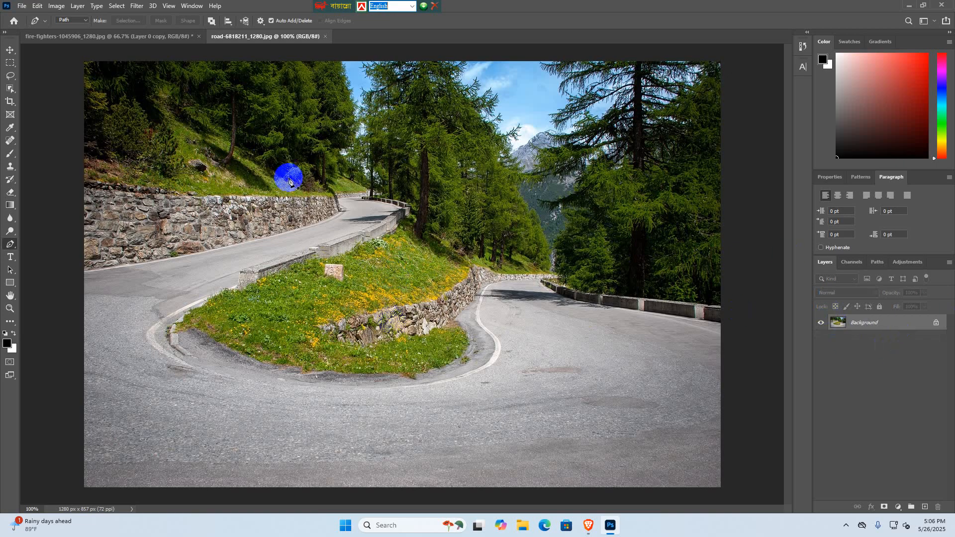
- Unlock the Background layer of the road document and activate the Move tool
{"action": "left_click", "coordinate": [187, 37]}
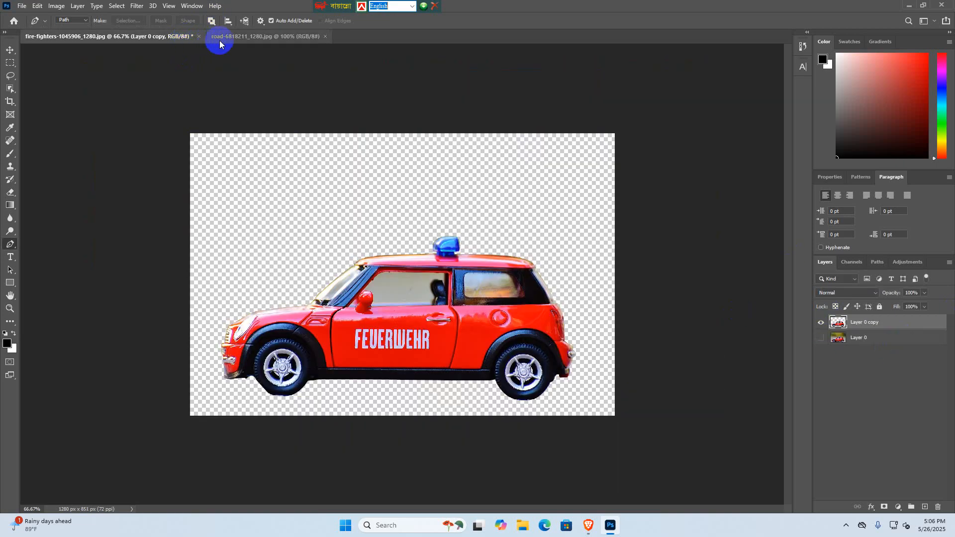
{"action": "left_click", "coordinate": [236, 37]}
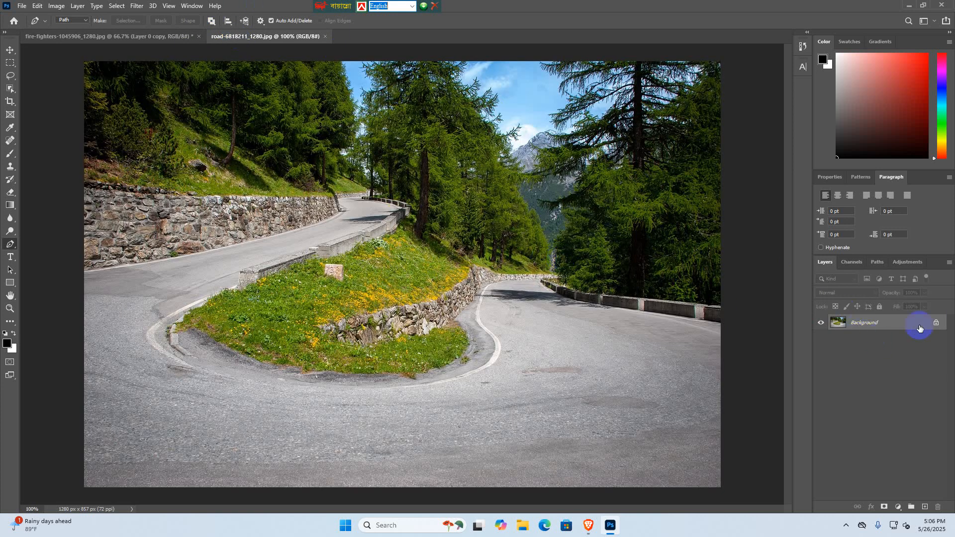
{"action": "left_click", "coordinate": [936, 324]}
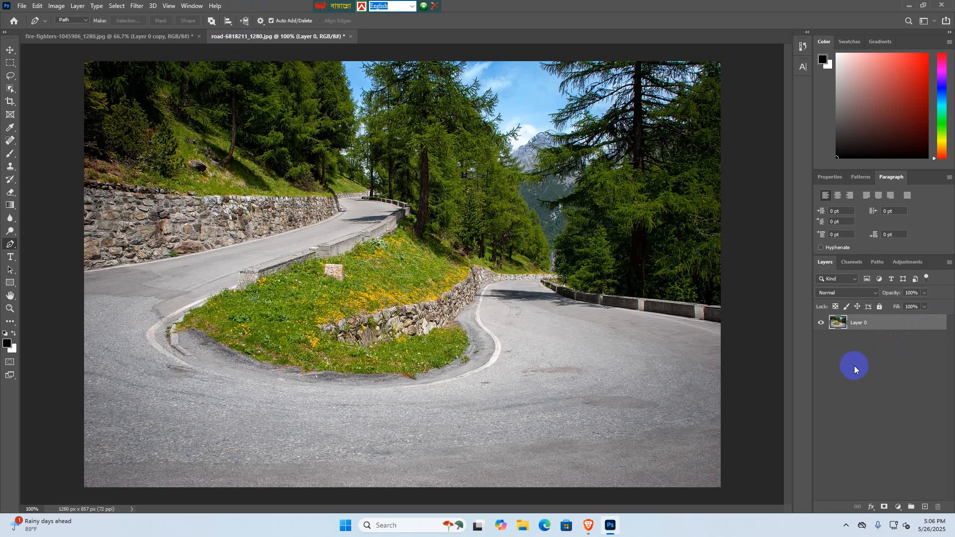
{"action": "left_click", "coordinate": [8, 52]}
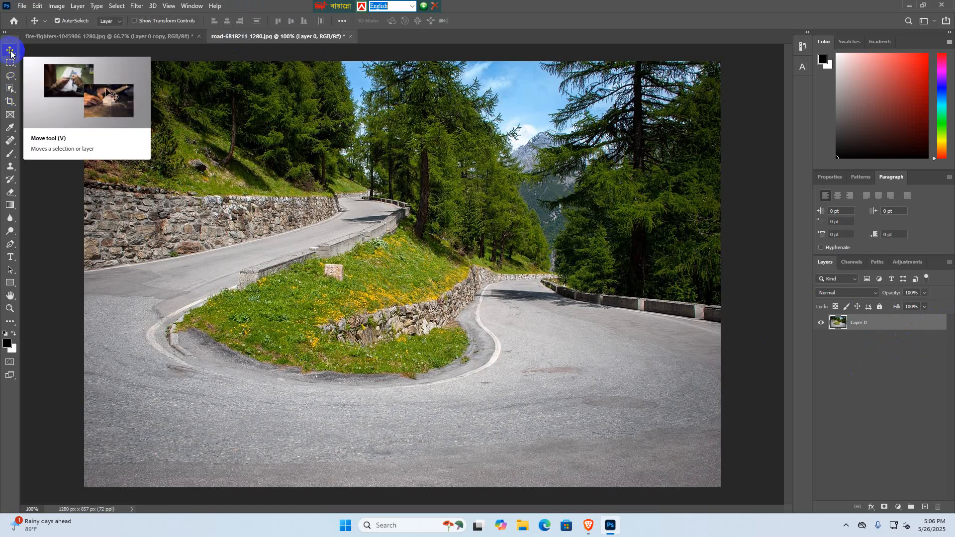
- Try bringing the road photo into the car document, undo the placement and return to the road document
{"action": "left_click_drag", "start_coordinate": [246, 100], "coordinate": [262, 194]}
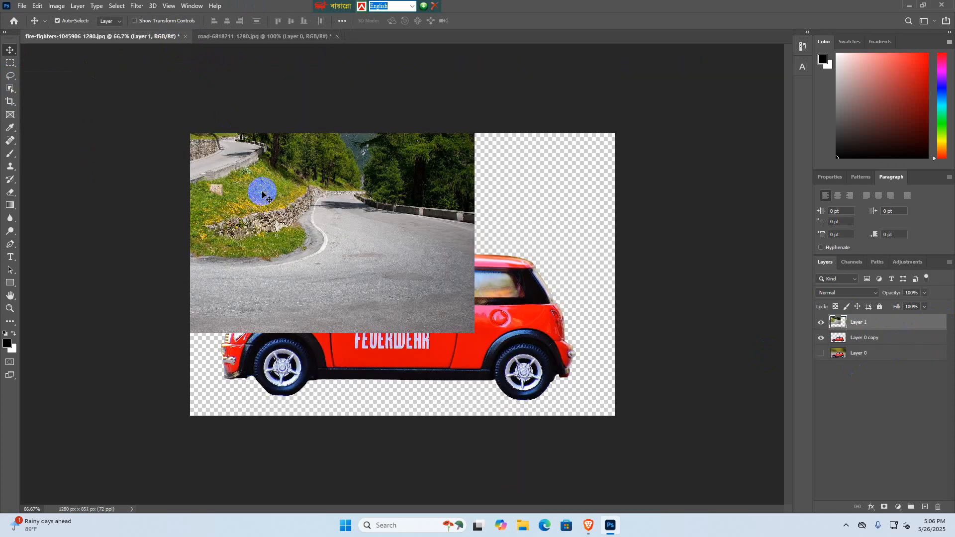
{"action": "key", "text": "ctrl+z"}
{"action": "left_click", "coordinate": [227, 36]}
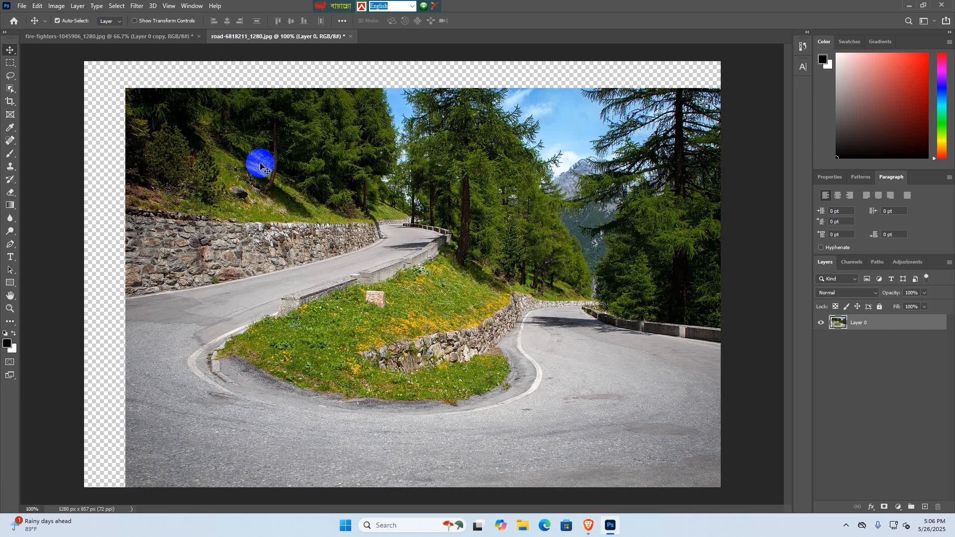
- Copy the road photo into the fire-fighters document with the Move tool and position it to cover the whole canvas
{"action": "left_click_drag", "start_coordinate": [260, 162], "coordinate": [272, 209]}
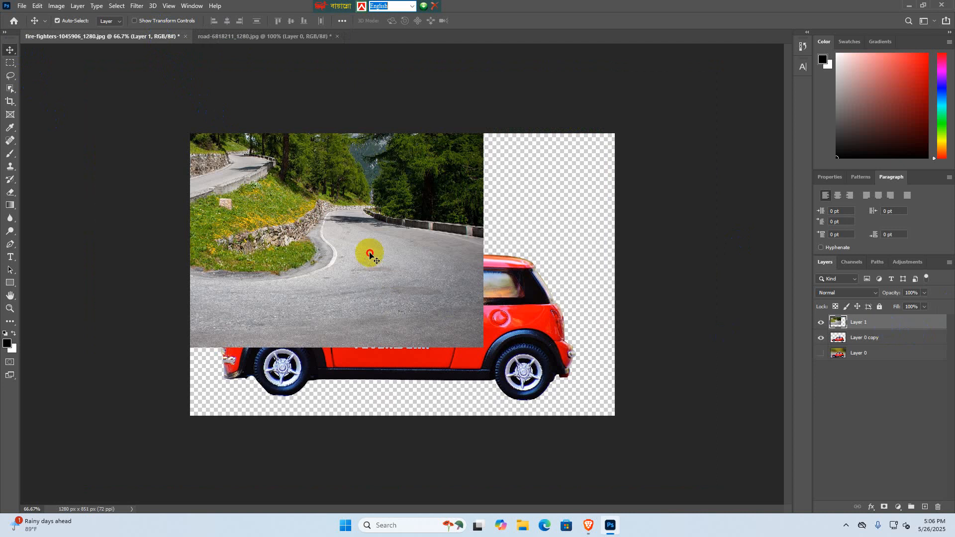
{"action": "left_click_drag", "start_coordinate": [368, 252], "coordinate": [501, 324]}
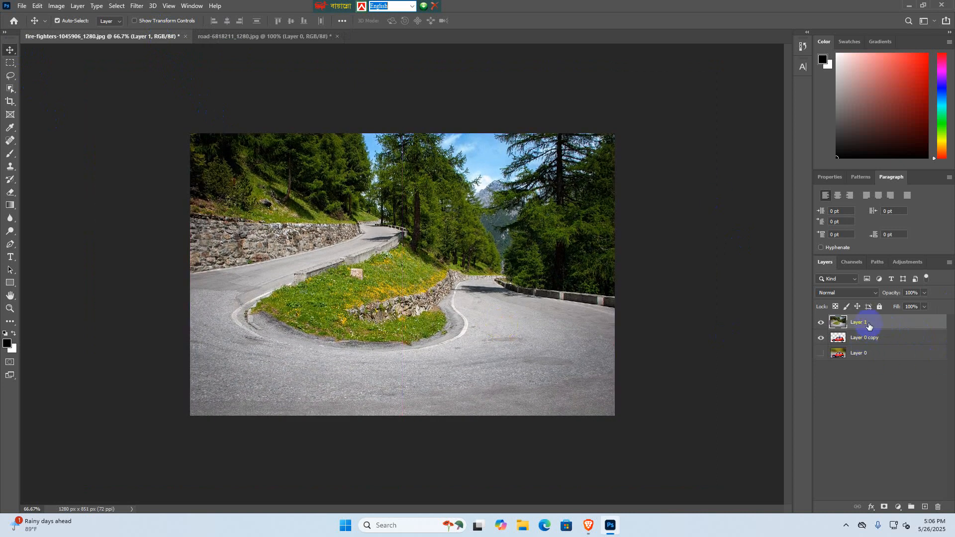
- Move the car cutout layer, Layer 0 copy, above the road photo on Layer 1, keeping both layers visible
{"action": "left_click", "coordinate": [873, 338]}
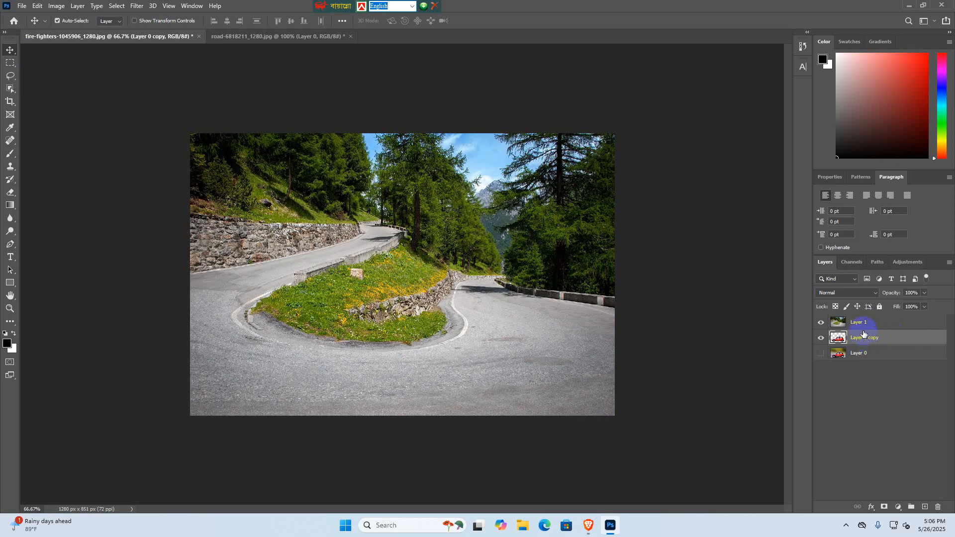
{"action": "left_click", "coordinate": [864, 323]}
{"action": "left_click", "coordinate": [821, 323]}
{"action": "left_click", "coordinate": [820, 321]}
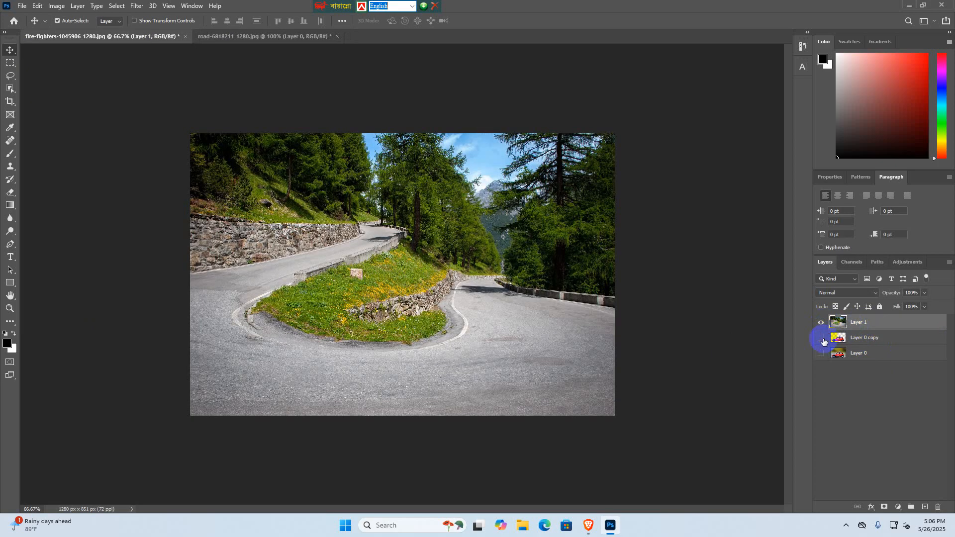
{"action": "left_click", "coordinate": [869, 339]}
{"action": "left_click_drag", "start_coordinate": [870, 338], "coordinate": [869, 320]}
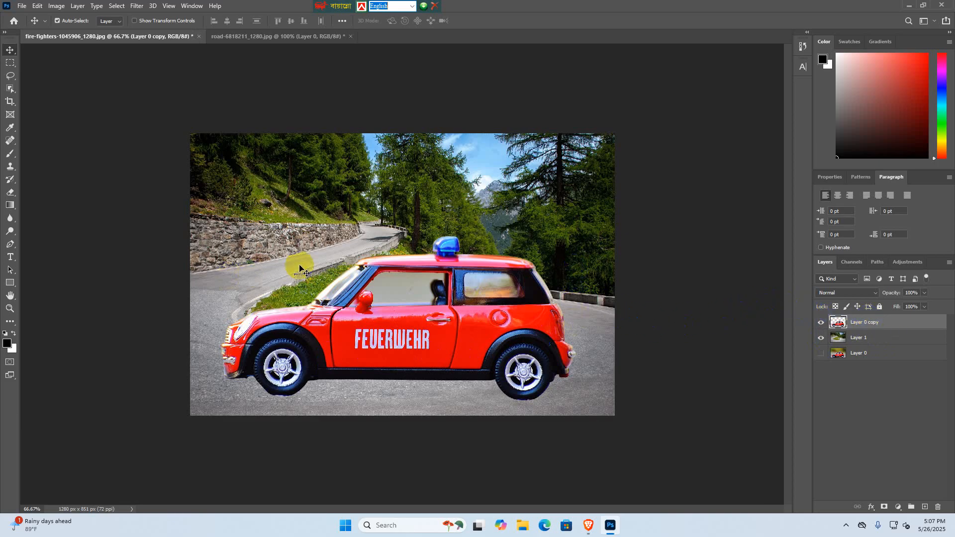
- Scale the road photo on Layer 1 up to 153.85%, aligning its lower-left corner with the canvas corner behind the car
{"action": "left_click", "coordinate": [879, 342]}
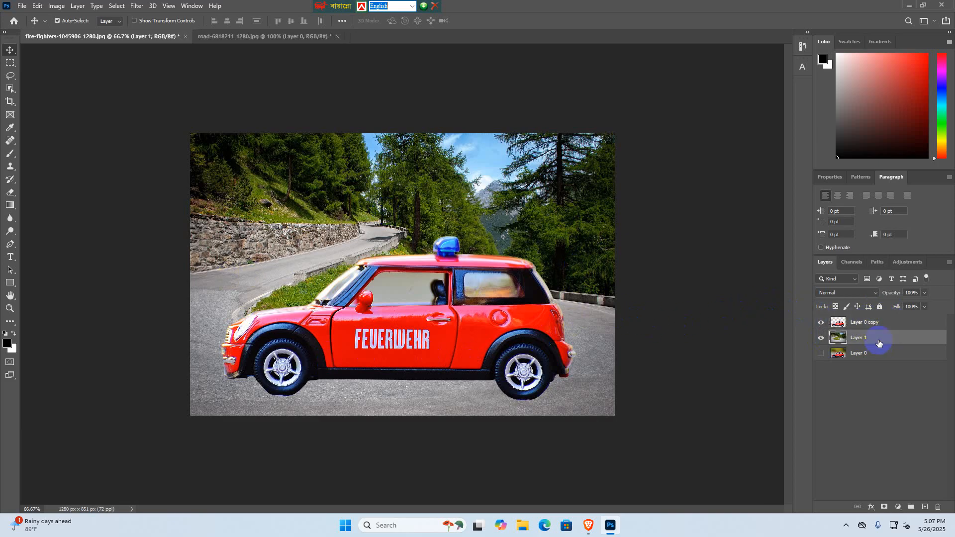
{"action": "key", "text": "ctrl+t"}
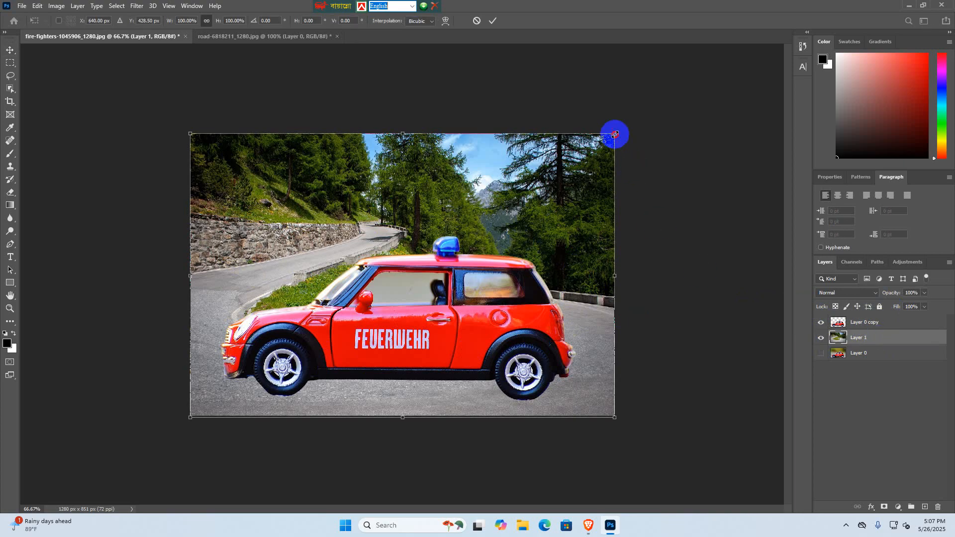
{"action": "mouse_move", "coordinate": [614, 135]}
{"action": "left_mouse_down"}
{"action": "mouse_move", "coordinate": [652, 119]}
{"action": "mouse_move", "coordinate": [619, 160]}
{"action": "mouse_move", "coordinate": [620, 140]}
{"action": "left_mouse_up"}
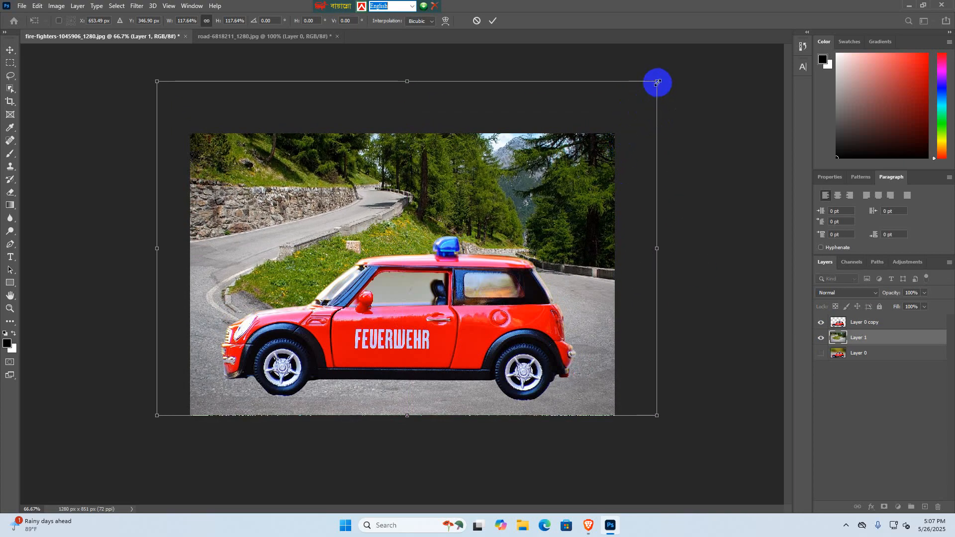
{"action": "left_click_drag", "start_coordinate": [657, 82], "coordinate": [741, 36]}
{"action": "left_click_drag", "start_coordinate": [563, 209], "coordinate": [671, 156]}
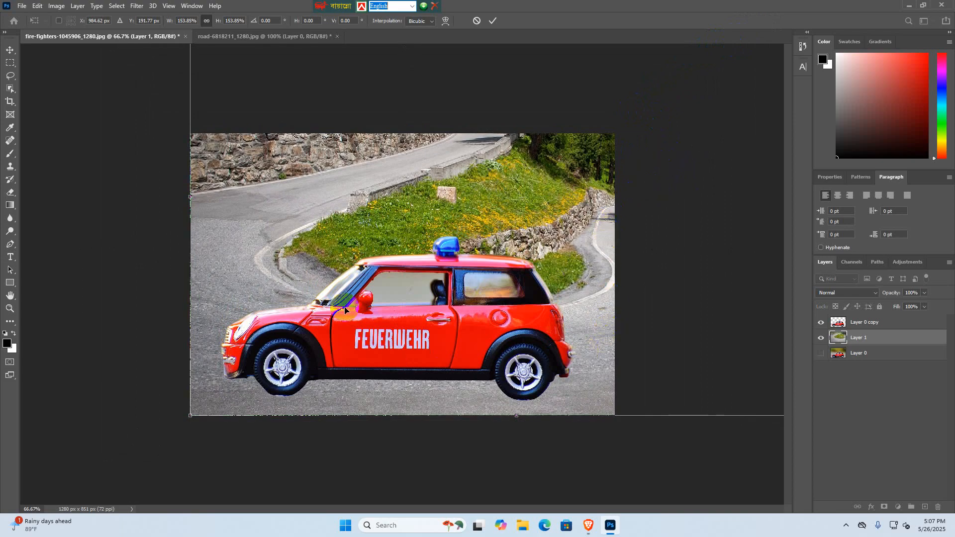
{"action": "left_click", "coordinate": [493, 22]}
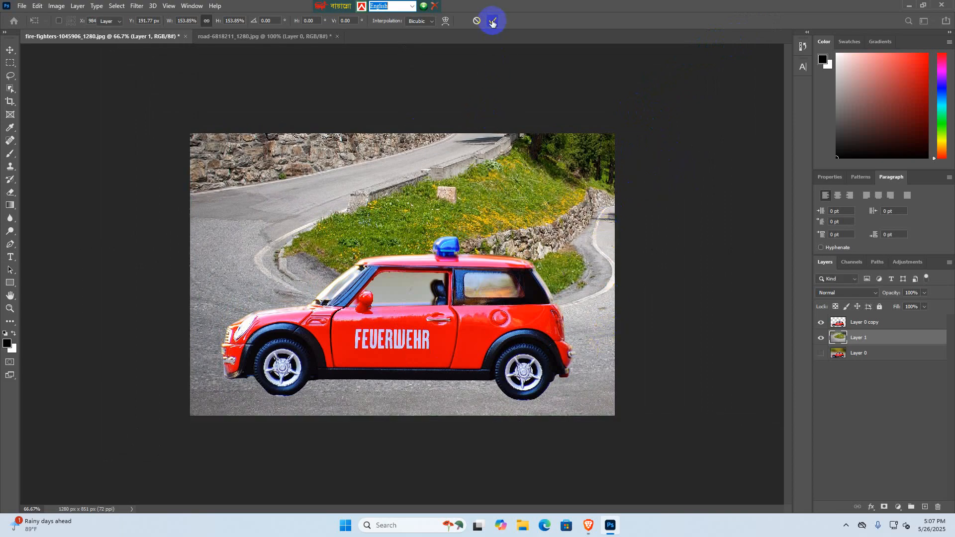
{"action": "left_click", "coordinate": [878, 390]}
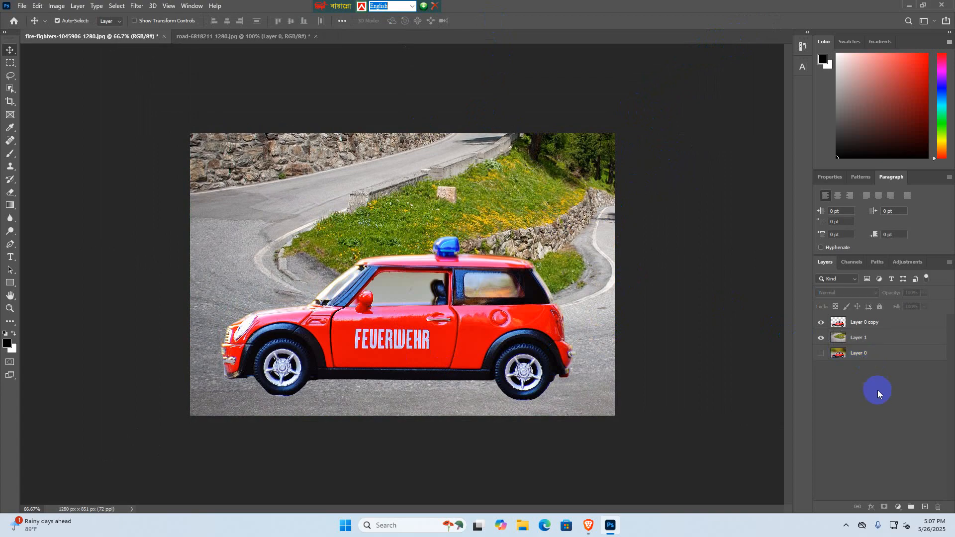
{"action": "left_click", "coordinate": [871, 338]}
{"action": "left_click", "coordinate": [879, 321]}
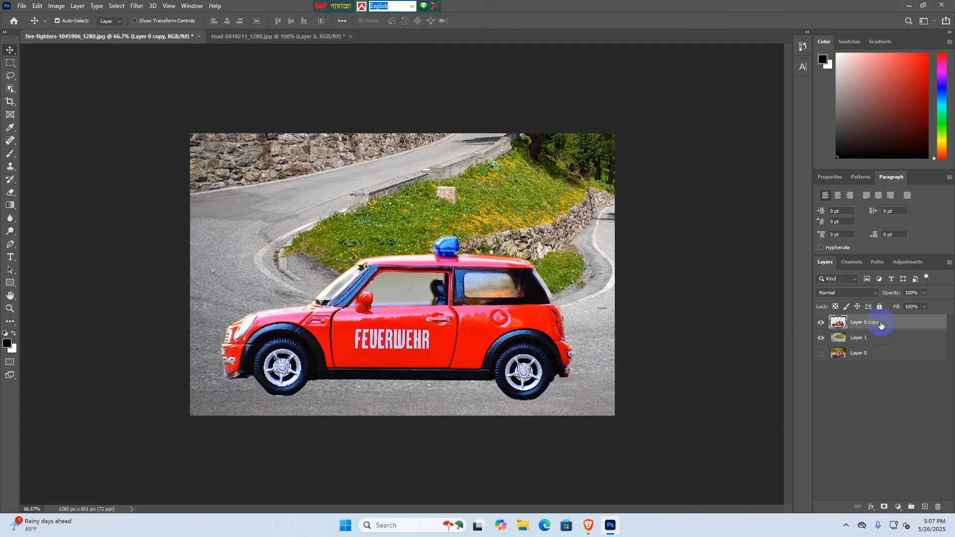
{"action": "left_click", "coordinate": [873, 380]}
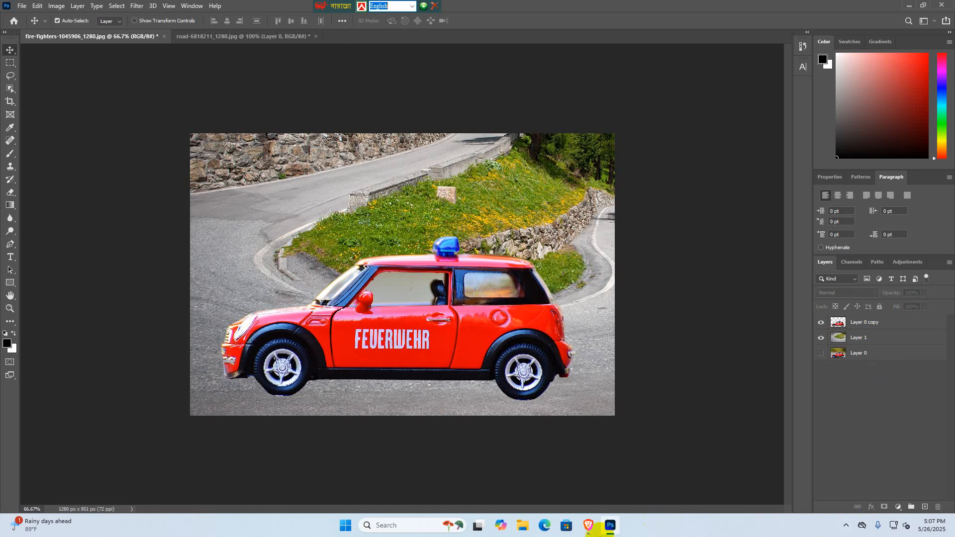
- Switch to the Brave browser, search Pixabay photos for "car" and look through the results for usable car images
{"action": "left_click", "coordinate": [588, 526]}
{"action": "left_click", "coordinate": [150, 71]}
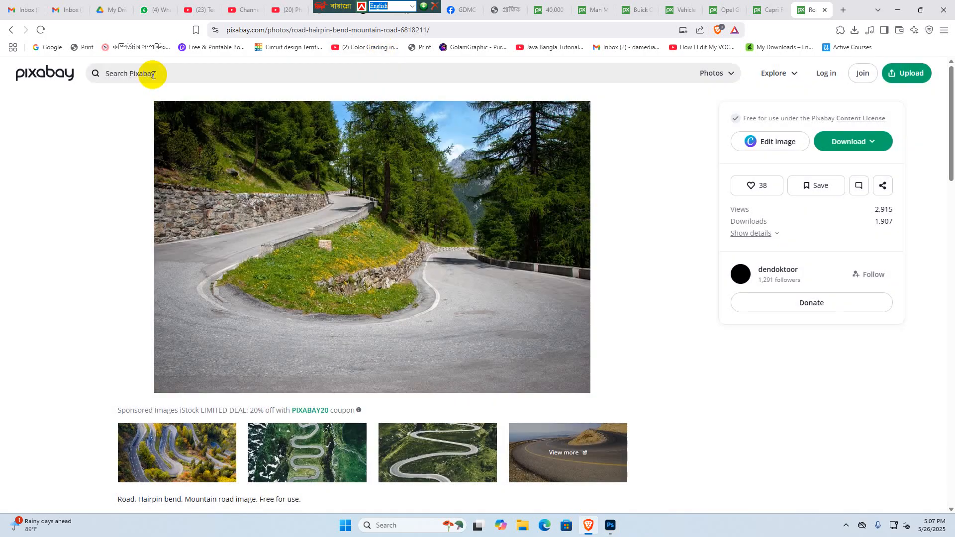
{"action": "left_click", "coordinate": [153, 70]}
{"action": "type", "text": "car"}
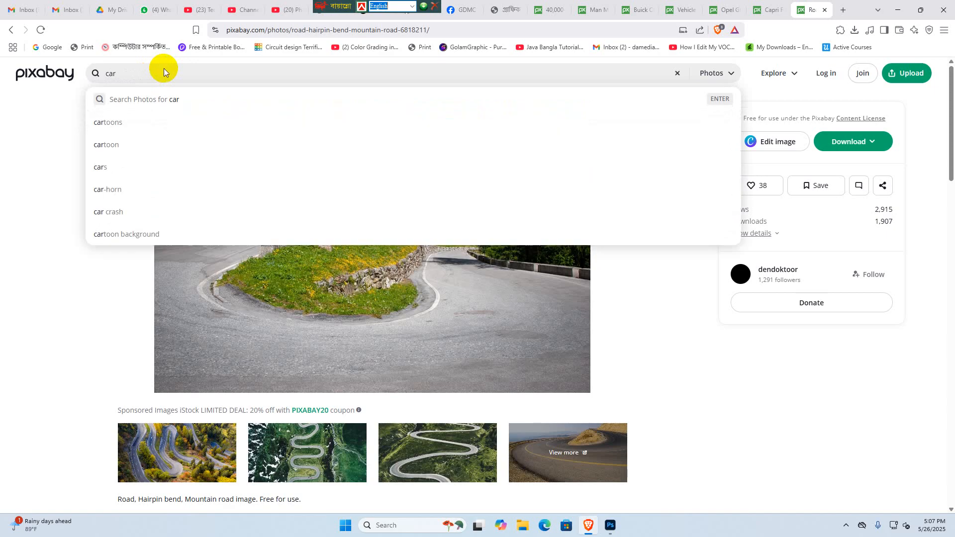
{"action": "key", "text": "Return"}
{"action": "scroll", "coordinate": [335, 213], "scroll_direction": "down", "scroll_amount": 4}
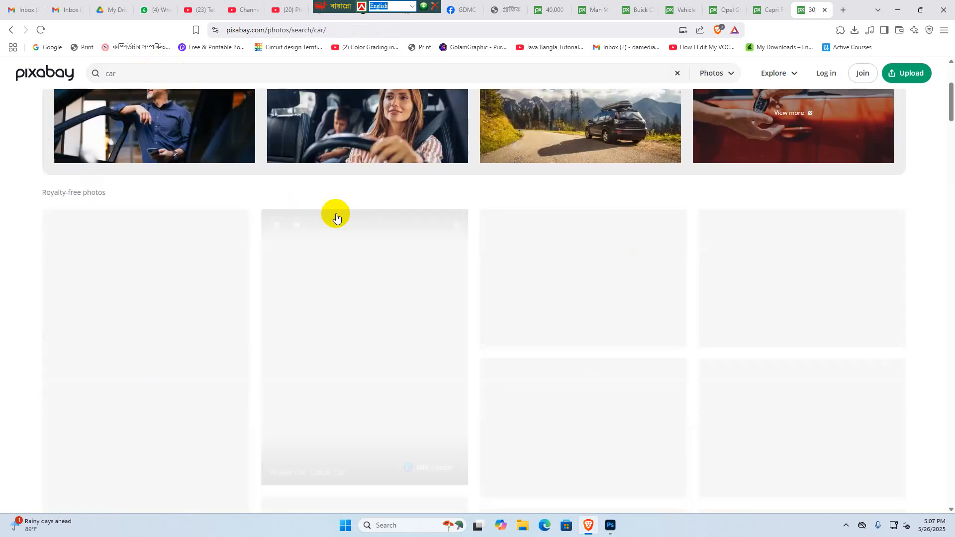
{"action": "scroll", "coordinate": [328, 314], "scroll_direction": "down", "scroll_amount": 5}
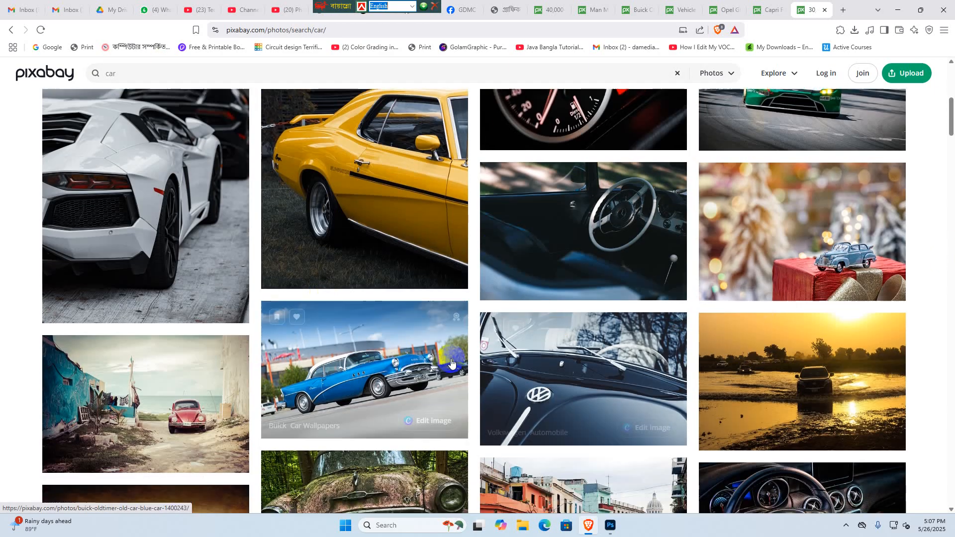
{"action": "scroll", "coordinate": [249, 265], "scroll_direction": "down", "scroll_amount": 4}
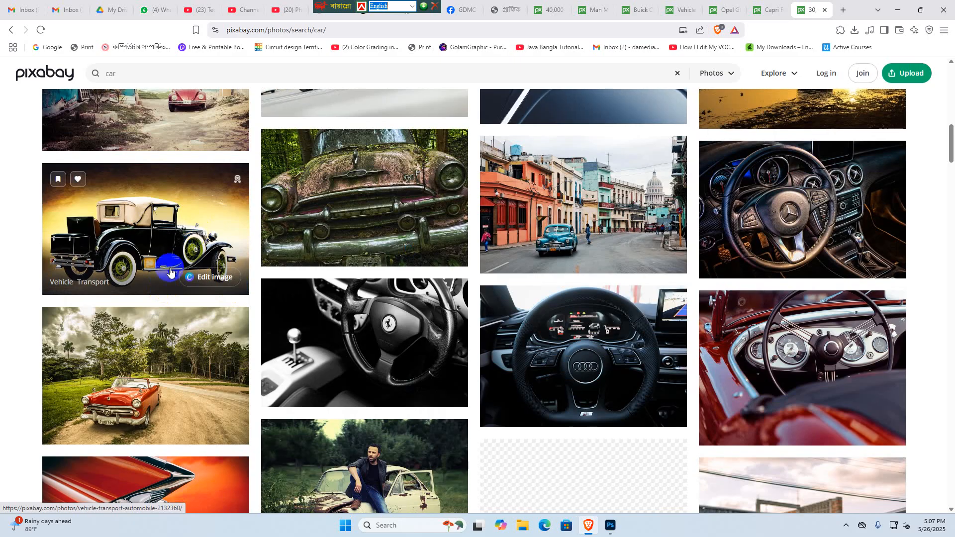
{"action": "scroll", "coordinate": [545, 265], "scroll_direction": "down", "scroll_amount": 3}
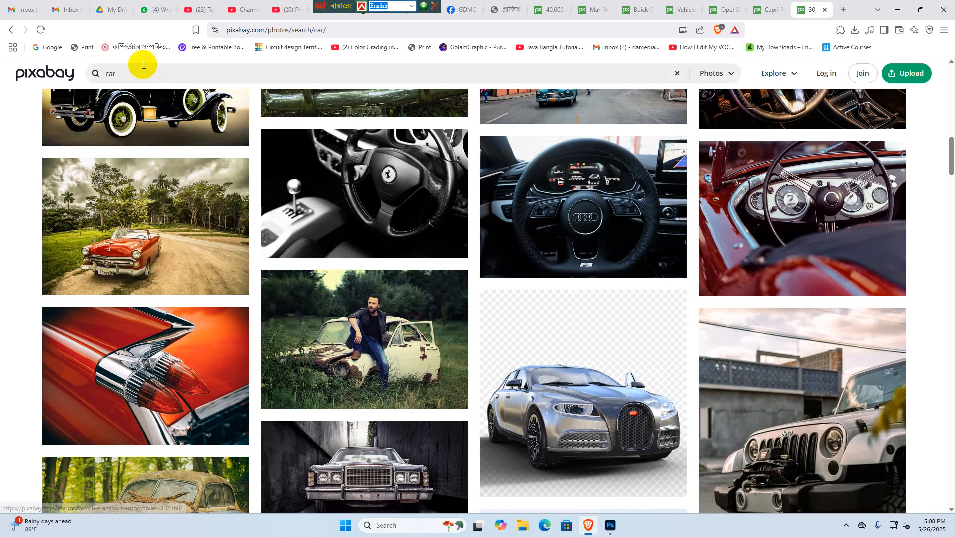
- Search Pixabay photos for "road" and browse the results for suitable backgrounds before returning to Photoshop
{"action": "left_click", "coordinate": [121, 74]}
{"action": "left_click_drag", "start_coordinate": [121, 74], "coordinate": [85, 74]}
{"action": "type", "text": "road"}
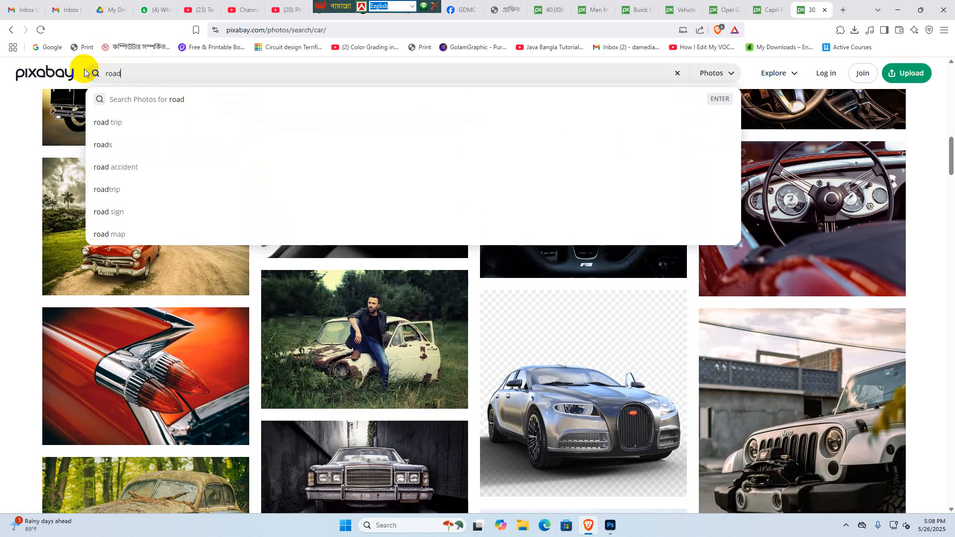
{"action": "key", "text": "Return"}
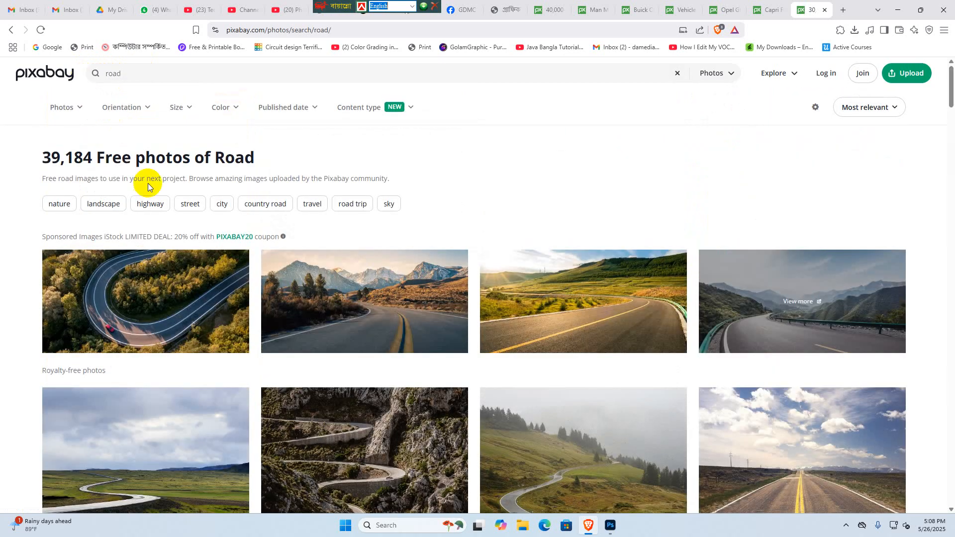
{"action": "scroll", "coordinate": [554, 330], "scroll_direction": "down", "scroll_amount": 2}
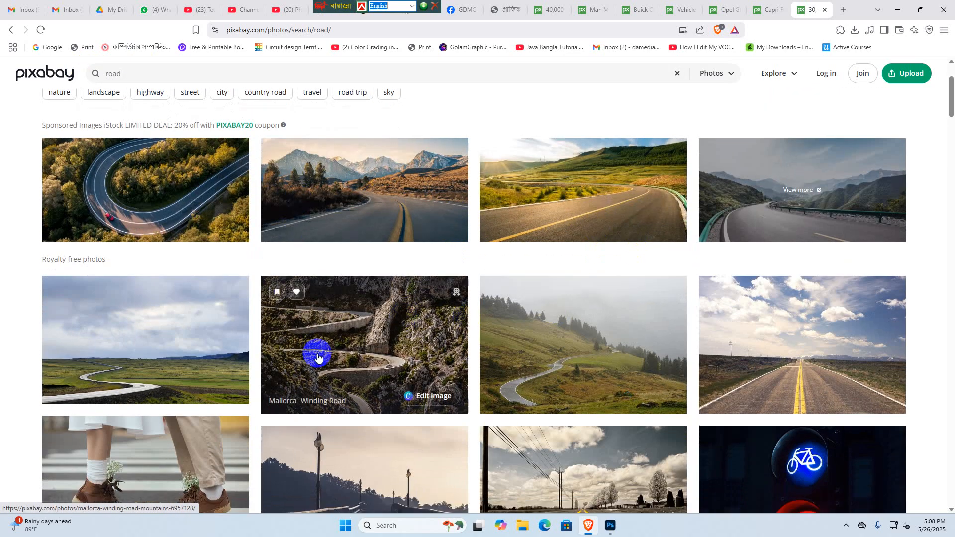
{"action": "scroll", "coordinate": [341, 324], "scroll_direction": "down", "scroll_amount": 5}
{"action": "scroll", "coordinate": [637, 284], "scroll_direction": "down", "scroll_amount": 8}
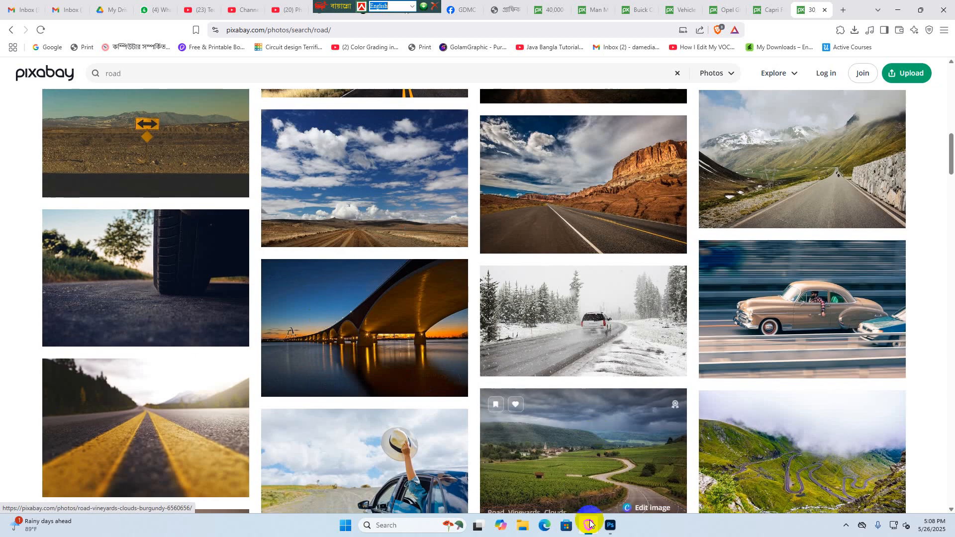
{"action": "left_click", "coordinate": [590, 524]}
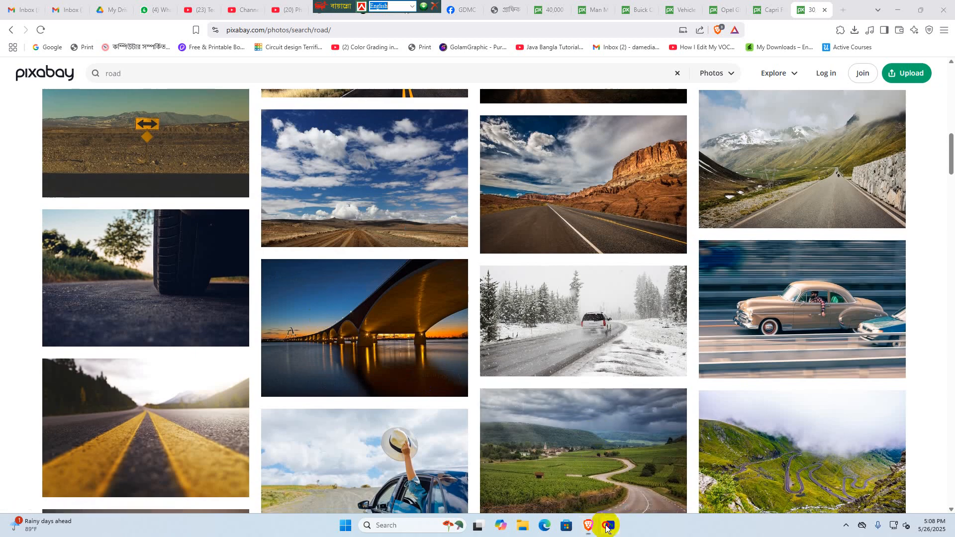